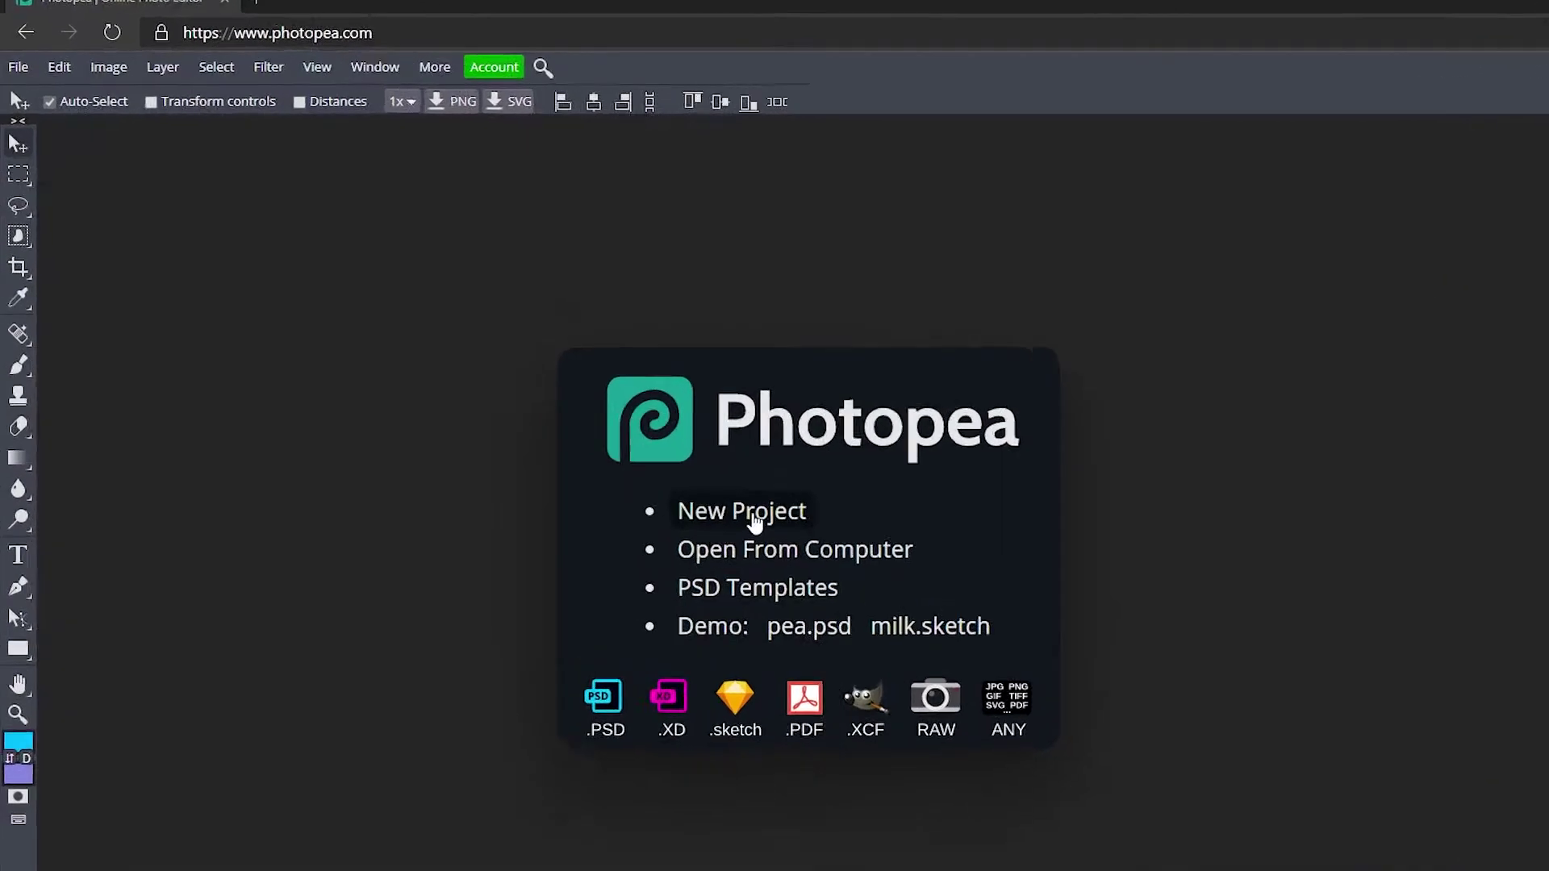
# - Create a new blank project with width 800 px and height 800 px
pyautogui.click(616, 442)
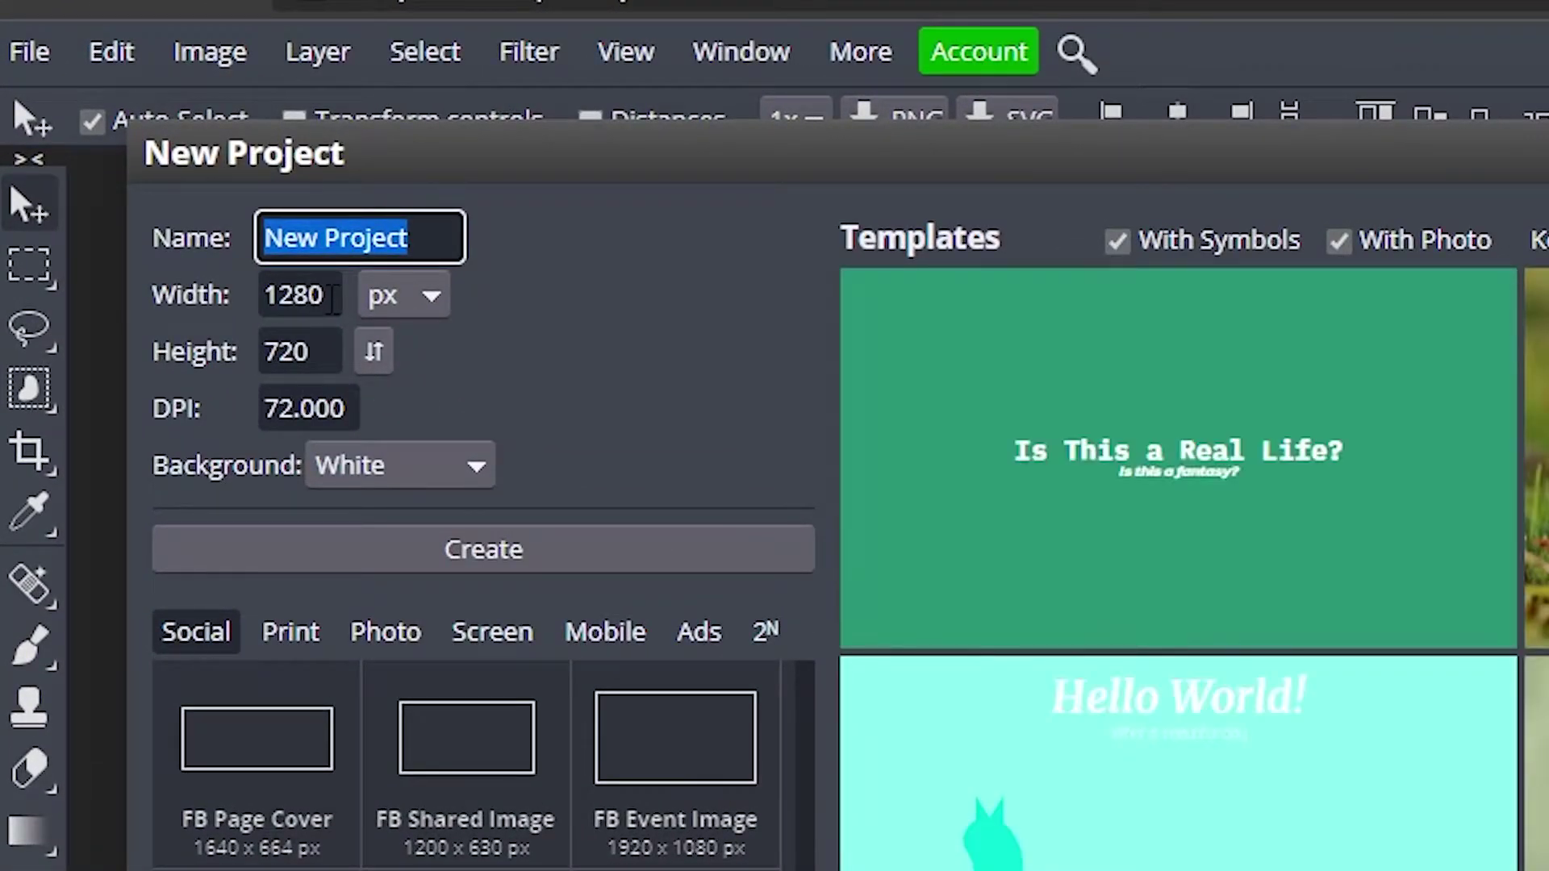
pyautogui.press('Tab')
pyautogui.write('800')
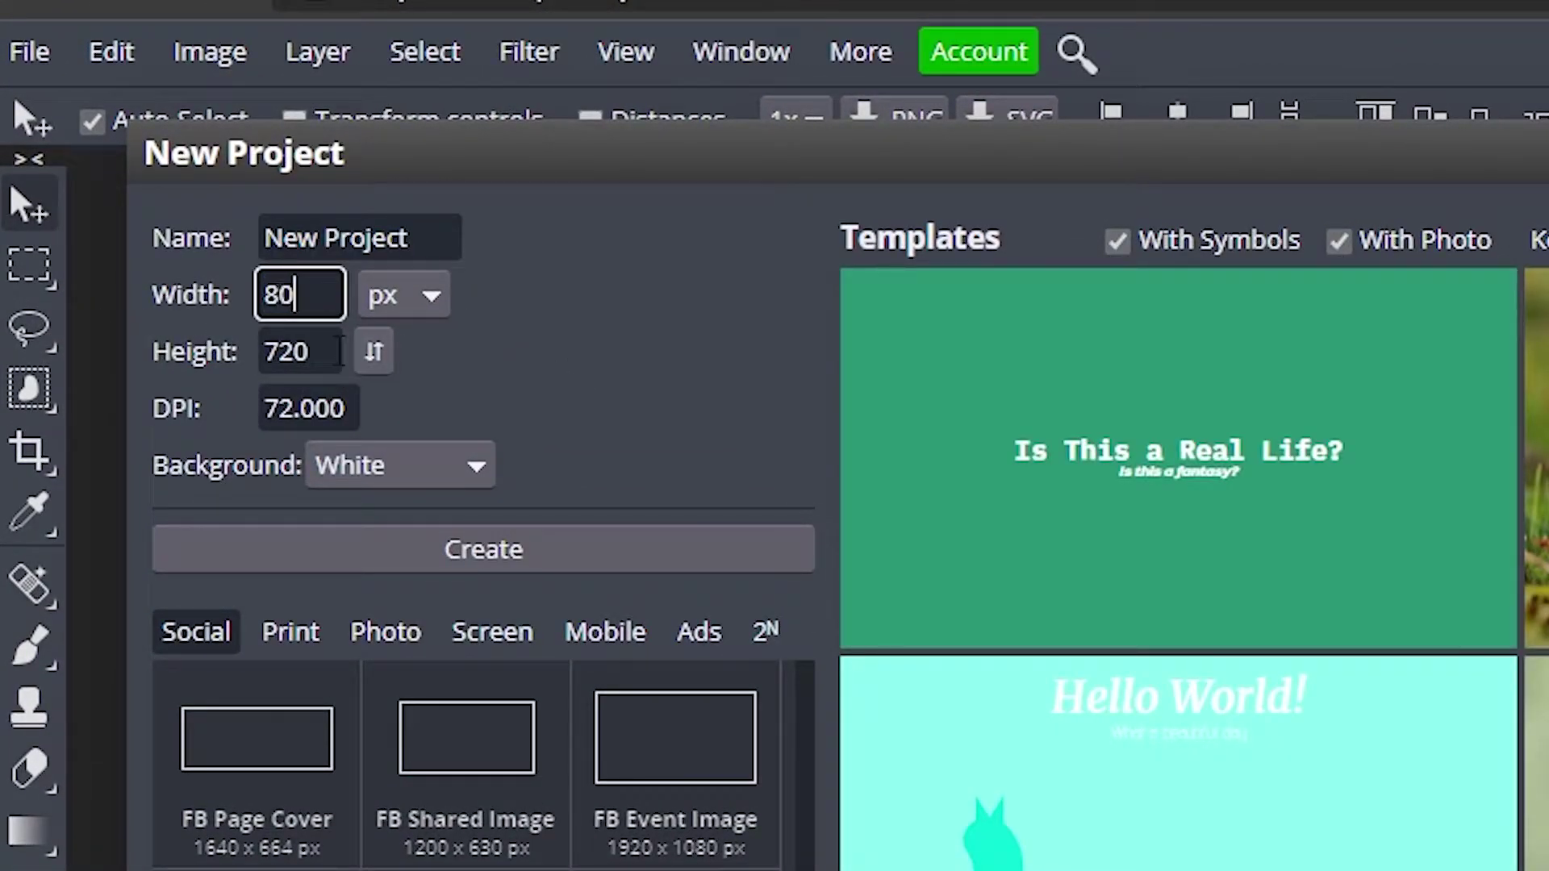
pyautogui.press('Tab')
pyautogui.write('800')
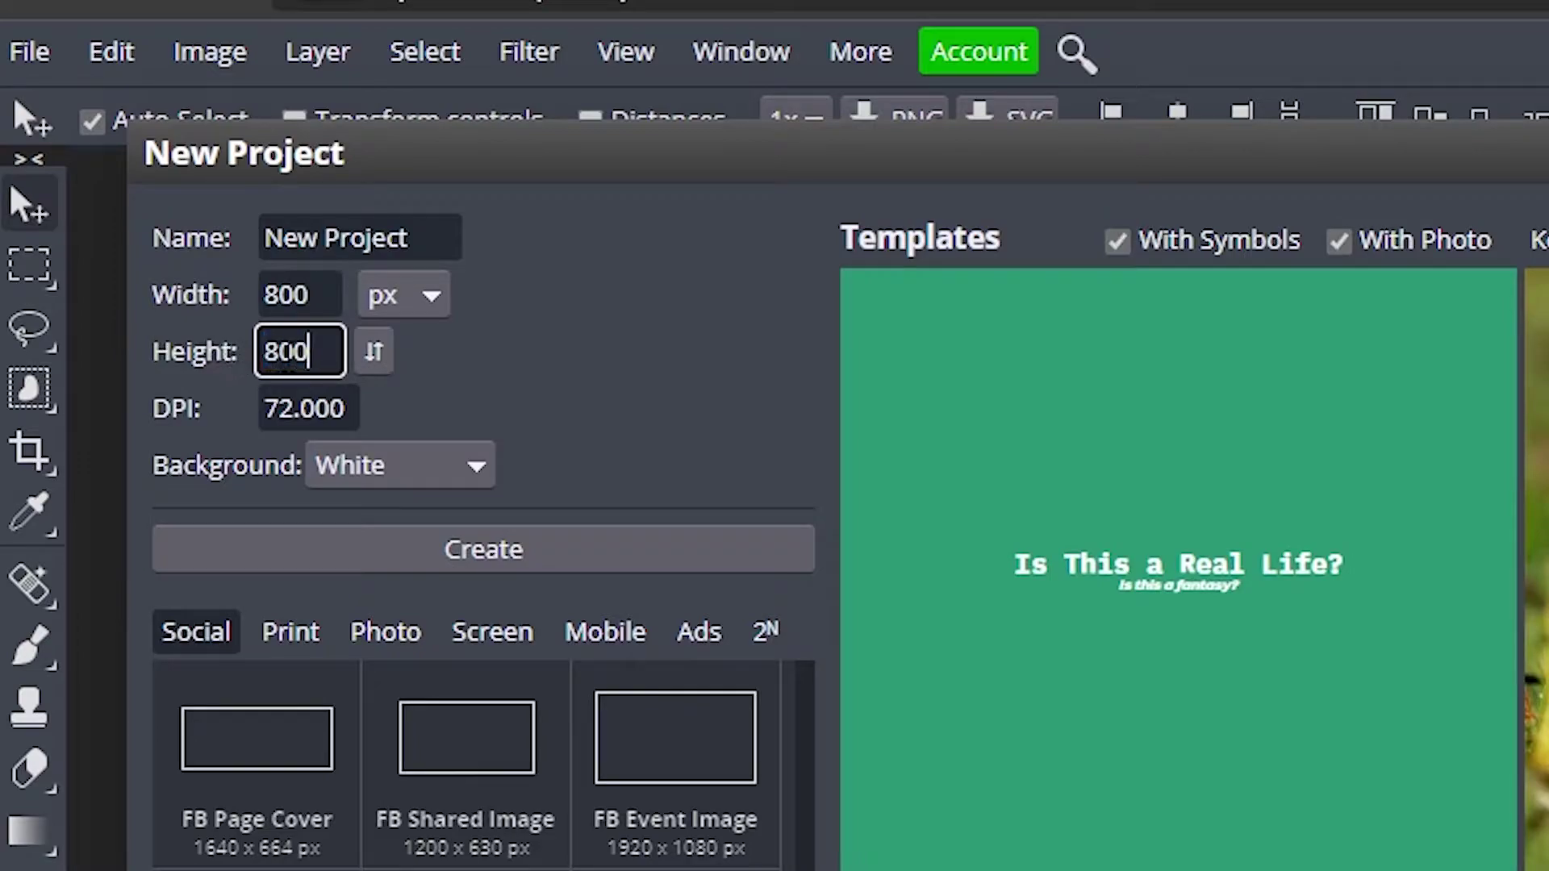
pyautogui.click(605, 439)
pyautogui.click(481, 542)
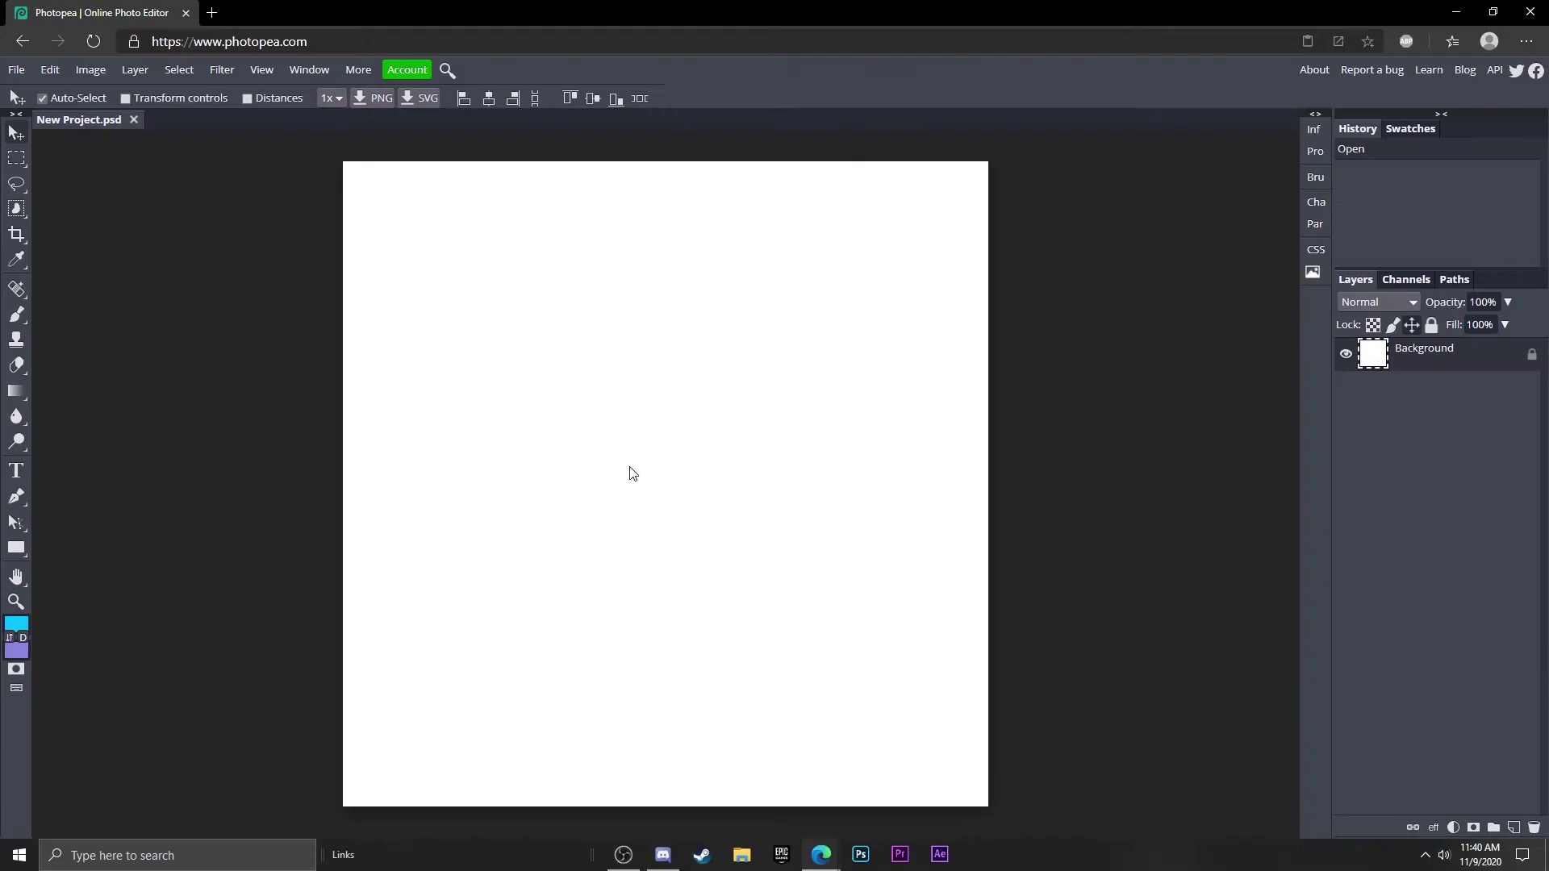
# - Add a Gradient Overlay to the Background running from dark red 960000 to pure red ff0000
pyautogui.doubleClick(1493, 360)
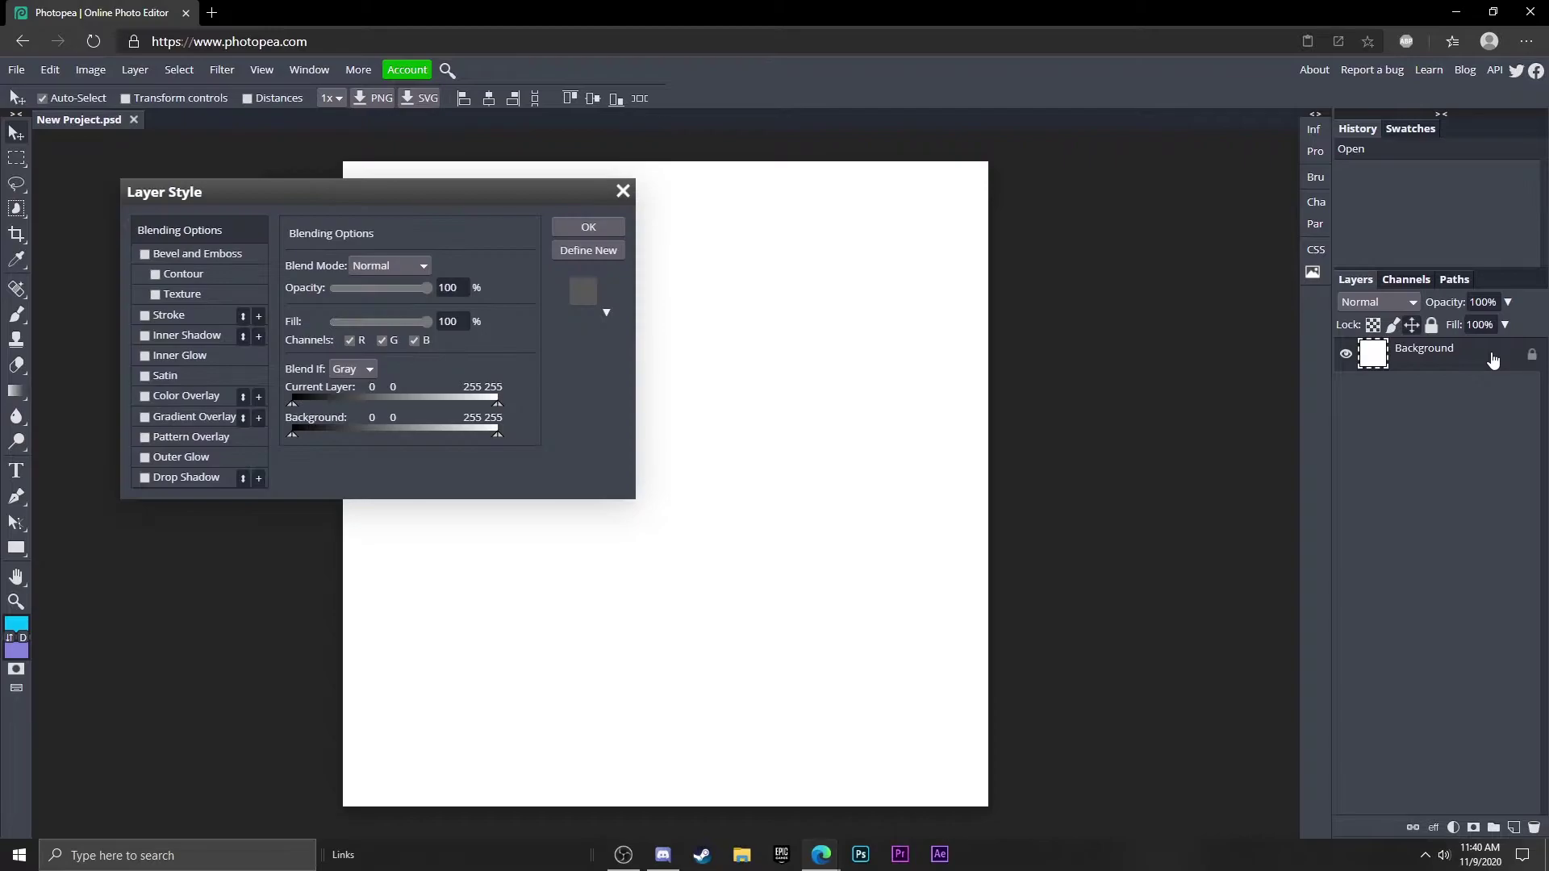
pyautogui.click(144, 417)
pyautogui.click(365, 307)
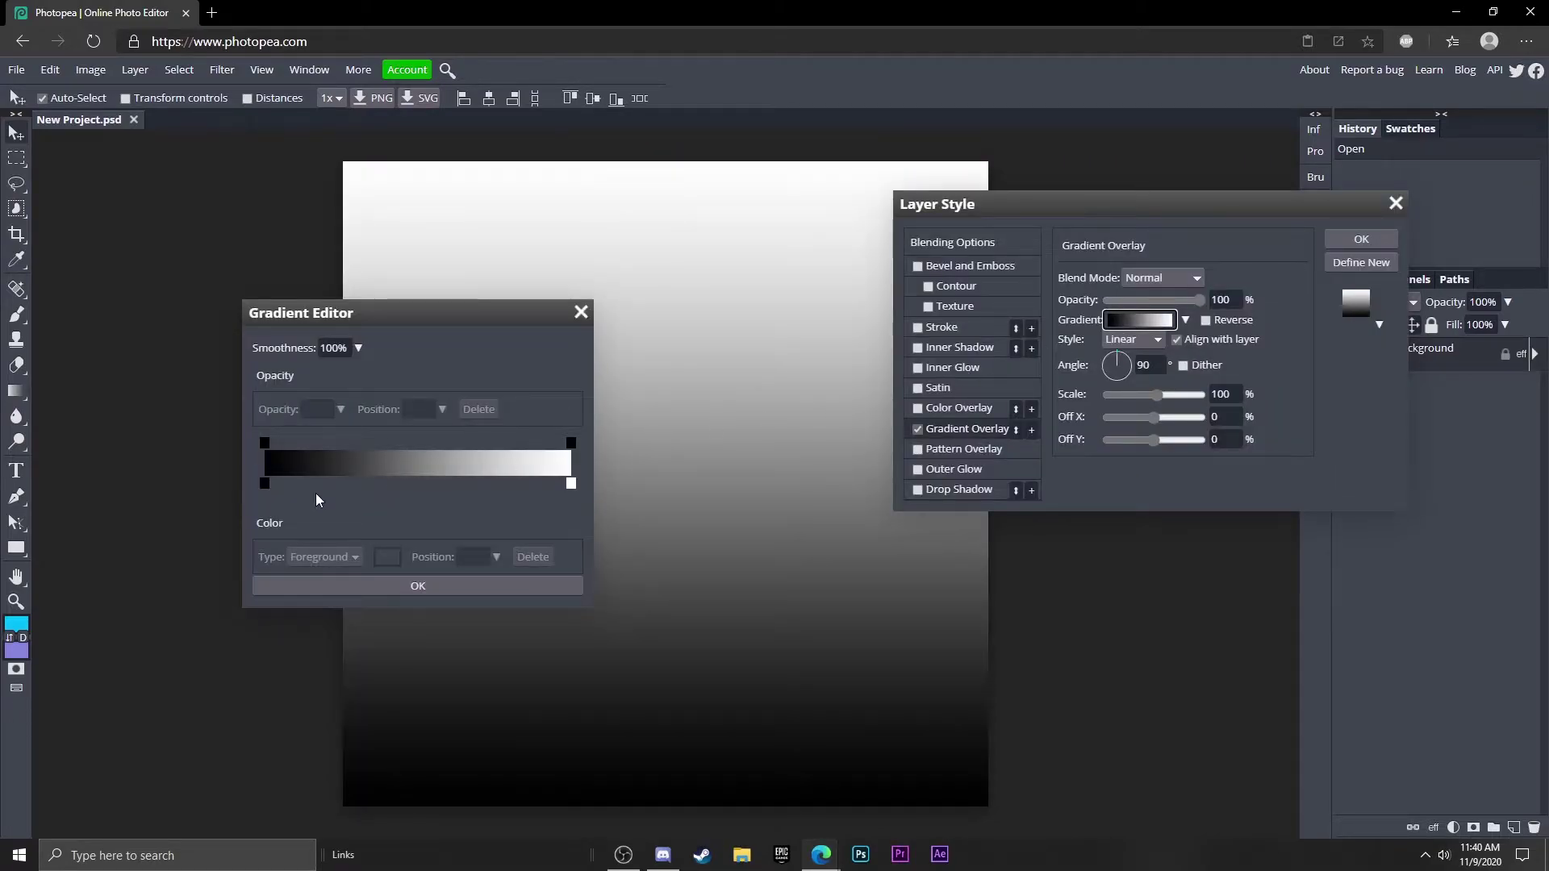
pyautogui.doubleClick(264, 484)
pyautogui.click(594, 475)
pyautogui.click(574, 548)
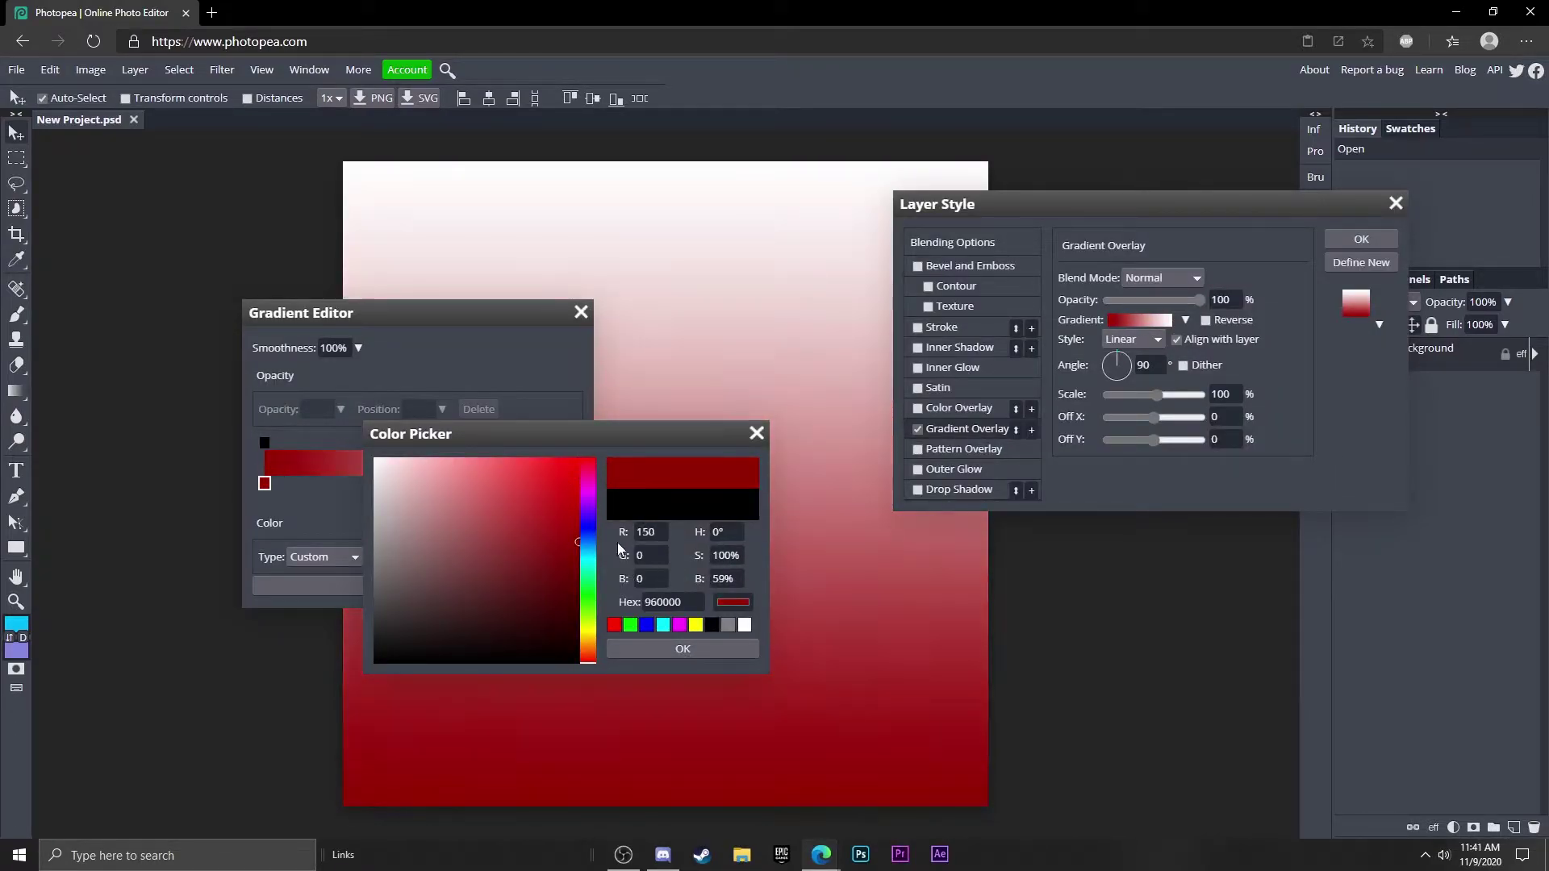
pyautogui.click(723, 648)
pyautogui.doubleClick(568, 484)
pyautogui.click(614, 624)
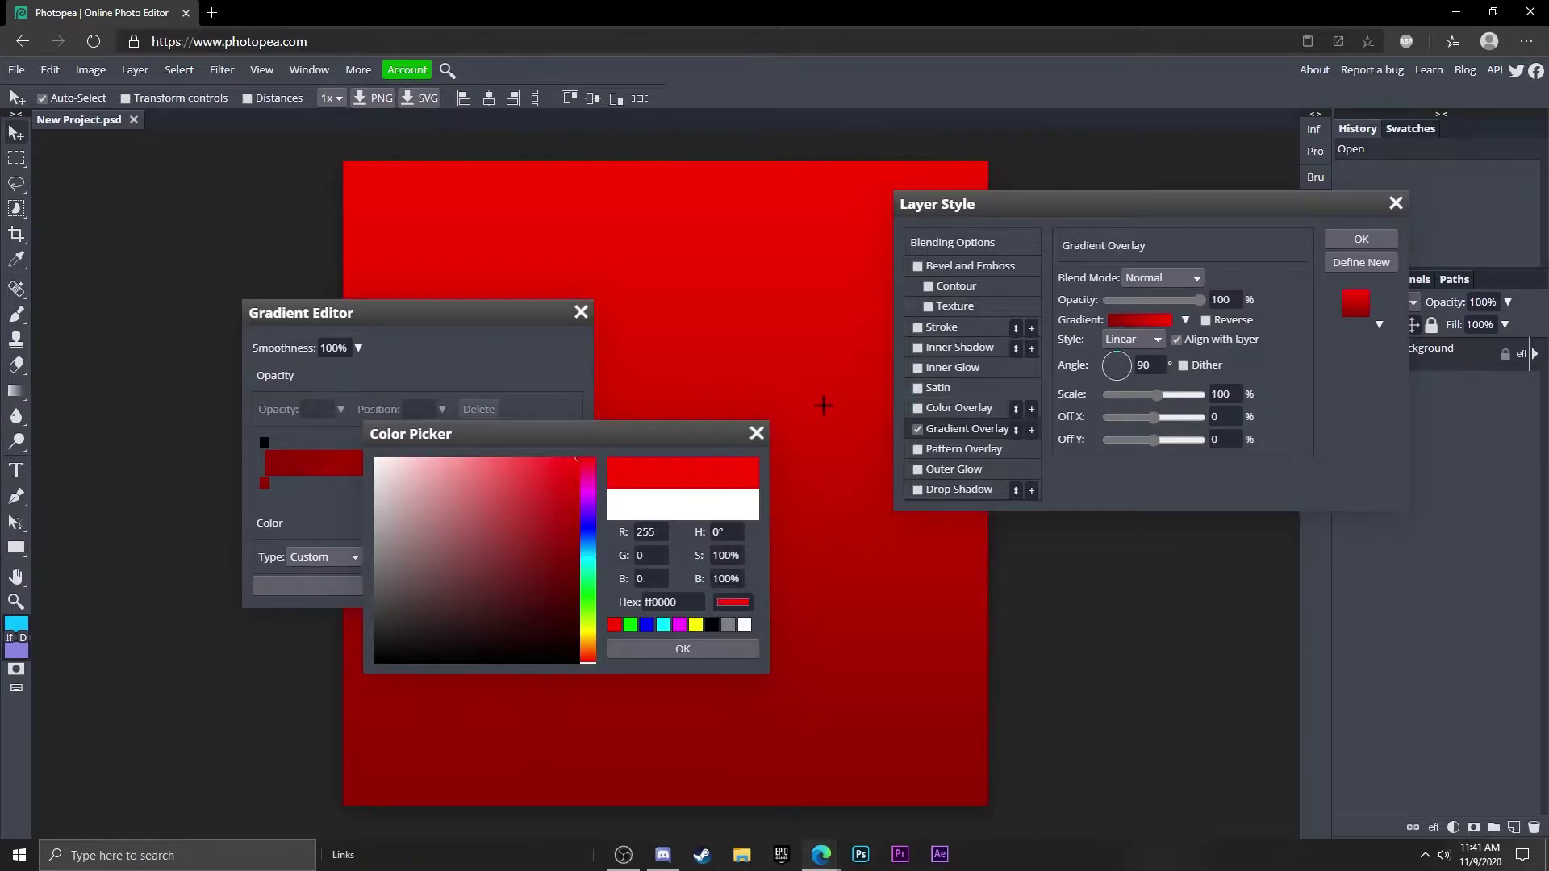
pyautogui.click(643, 649)
pyautogui.click(428, 588)
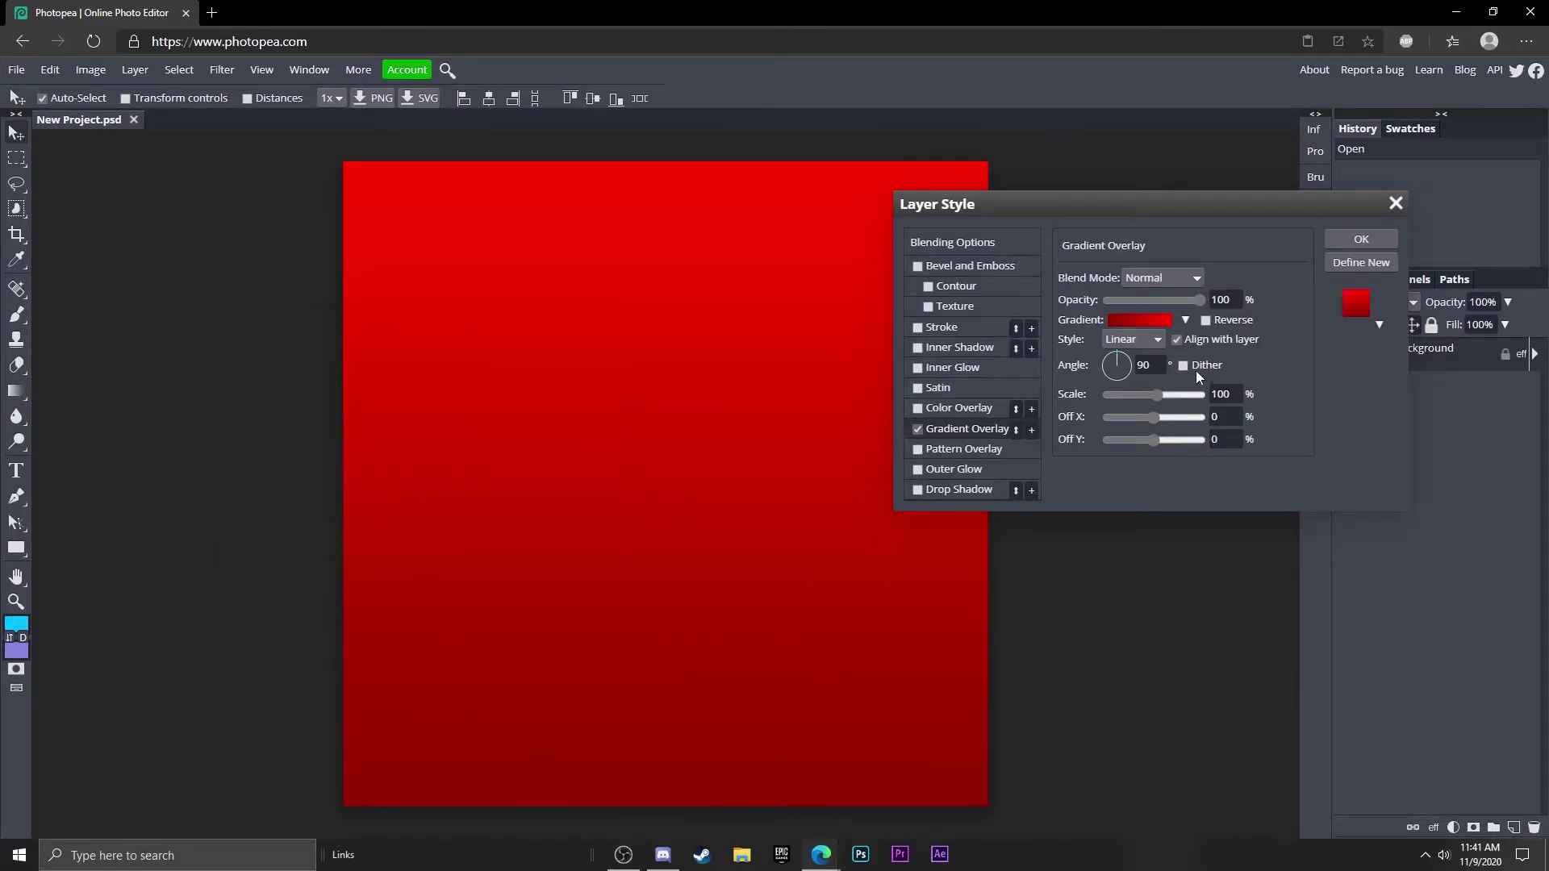
# - Make the gradient Radial, reversed, at 186% scale, and apply the style
pyautogui.click(1032, 320)
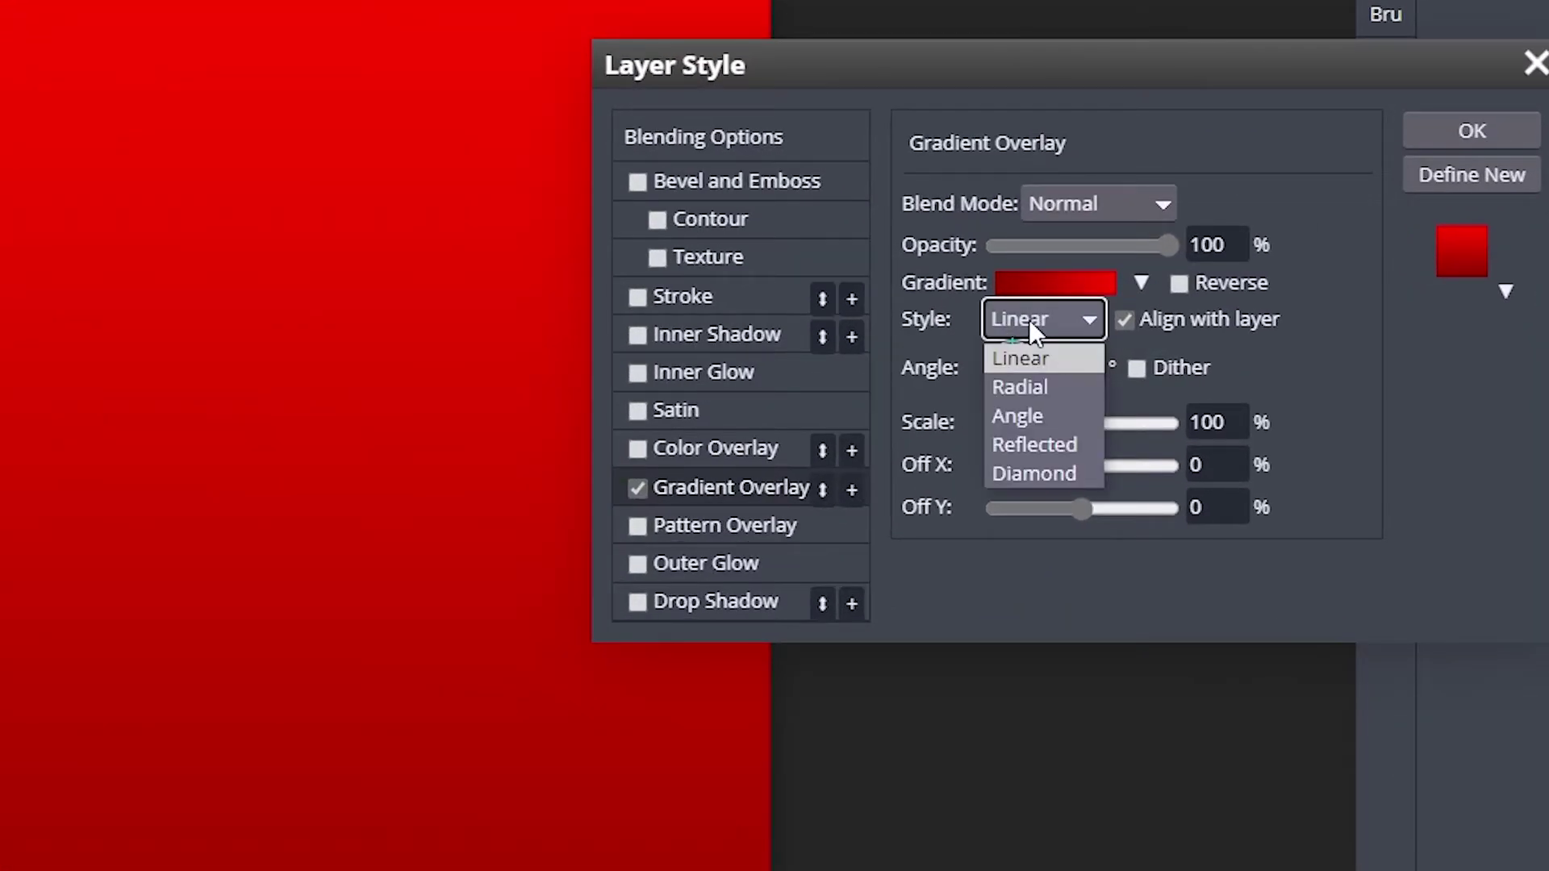
pyautogui.click(1062, 391)
pyautogui.click(1178, 284)
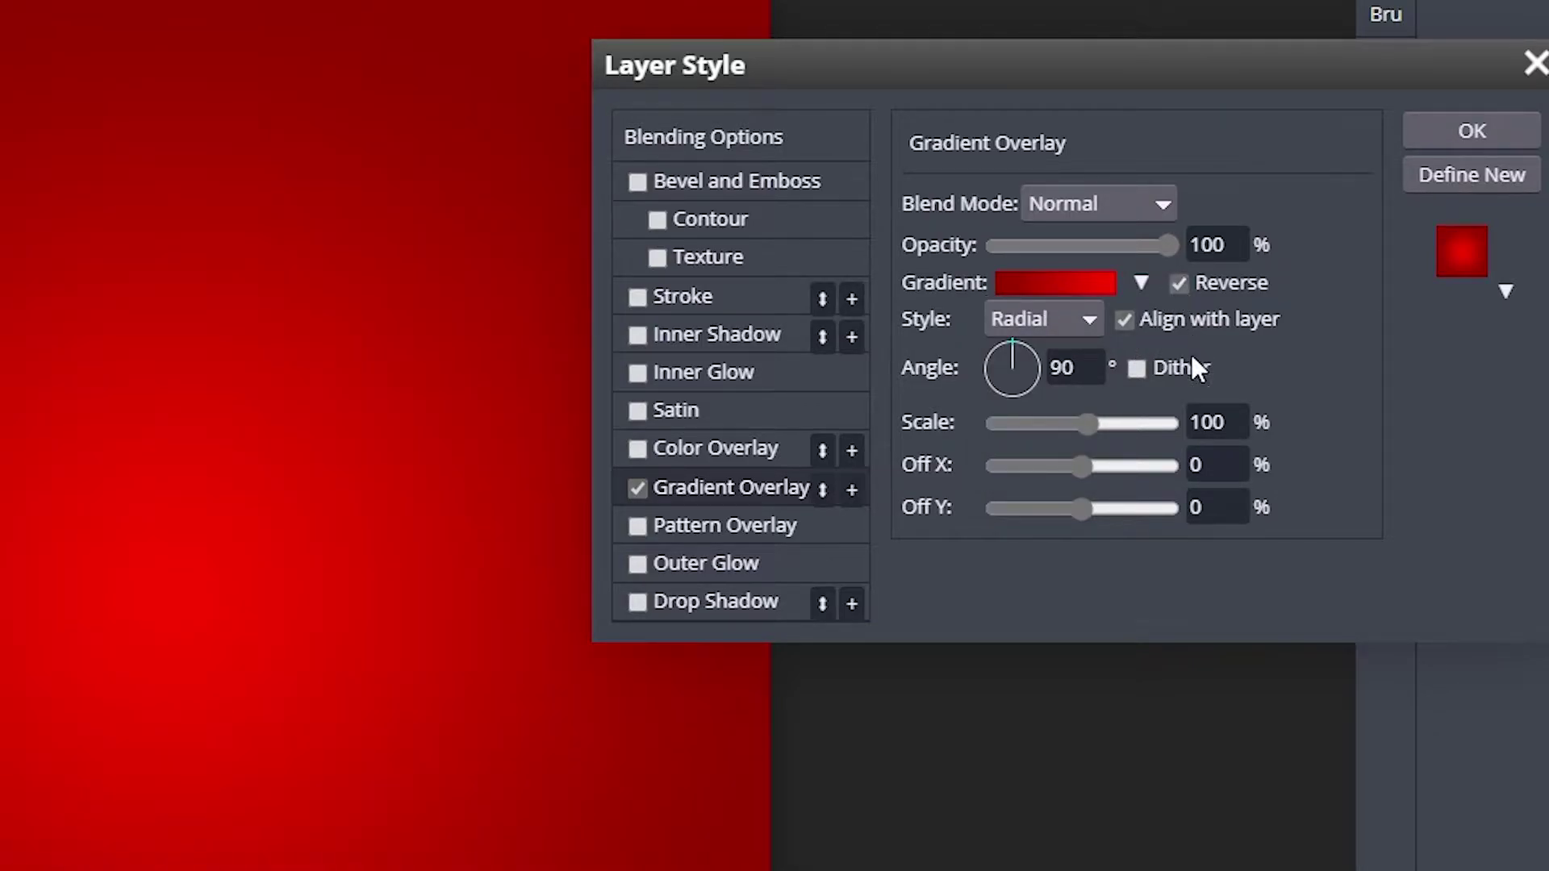
pyautogui.moveTo(1088, 423); pyautogui.dragTo(1115, 421)
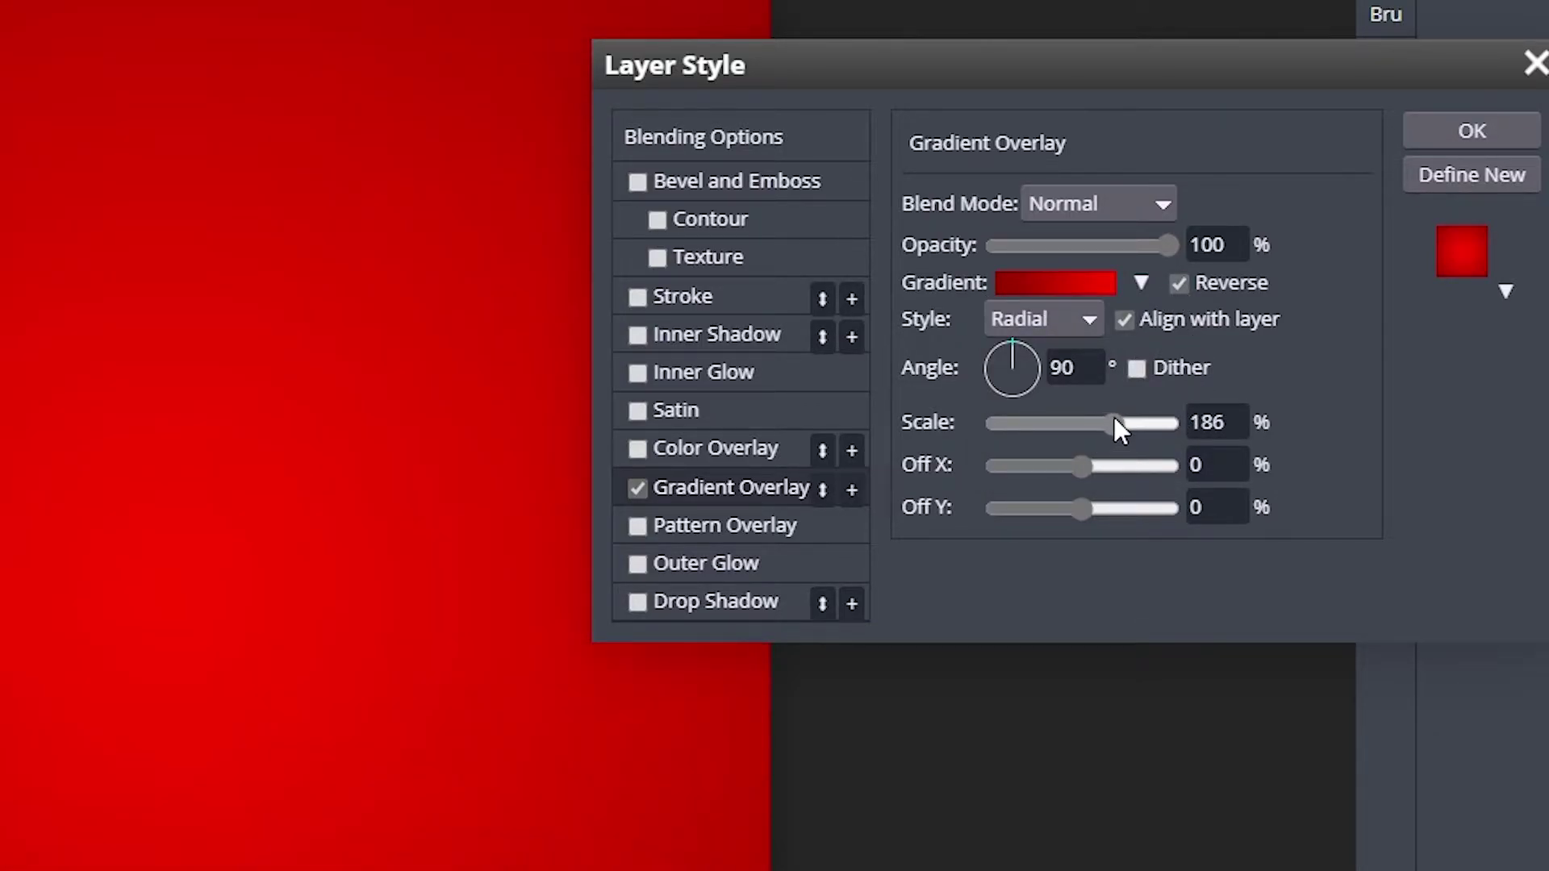
pyautogui.moveTo(781, 87); pyautogui.dragTo(1057, 206)
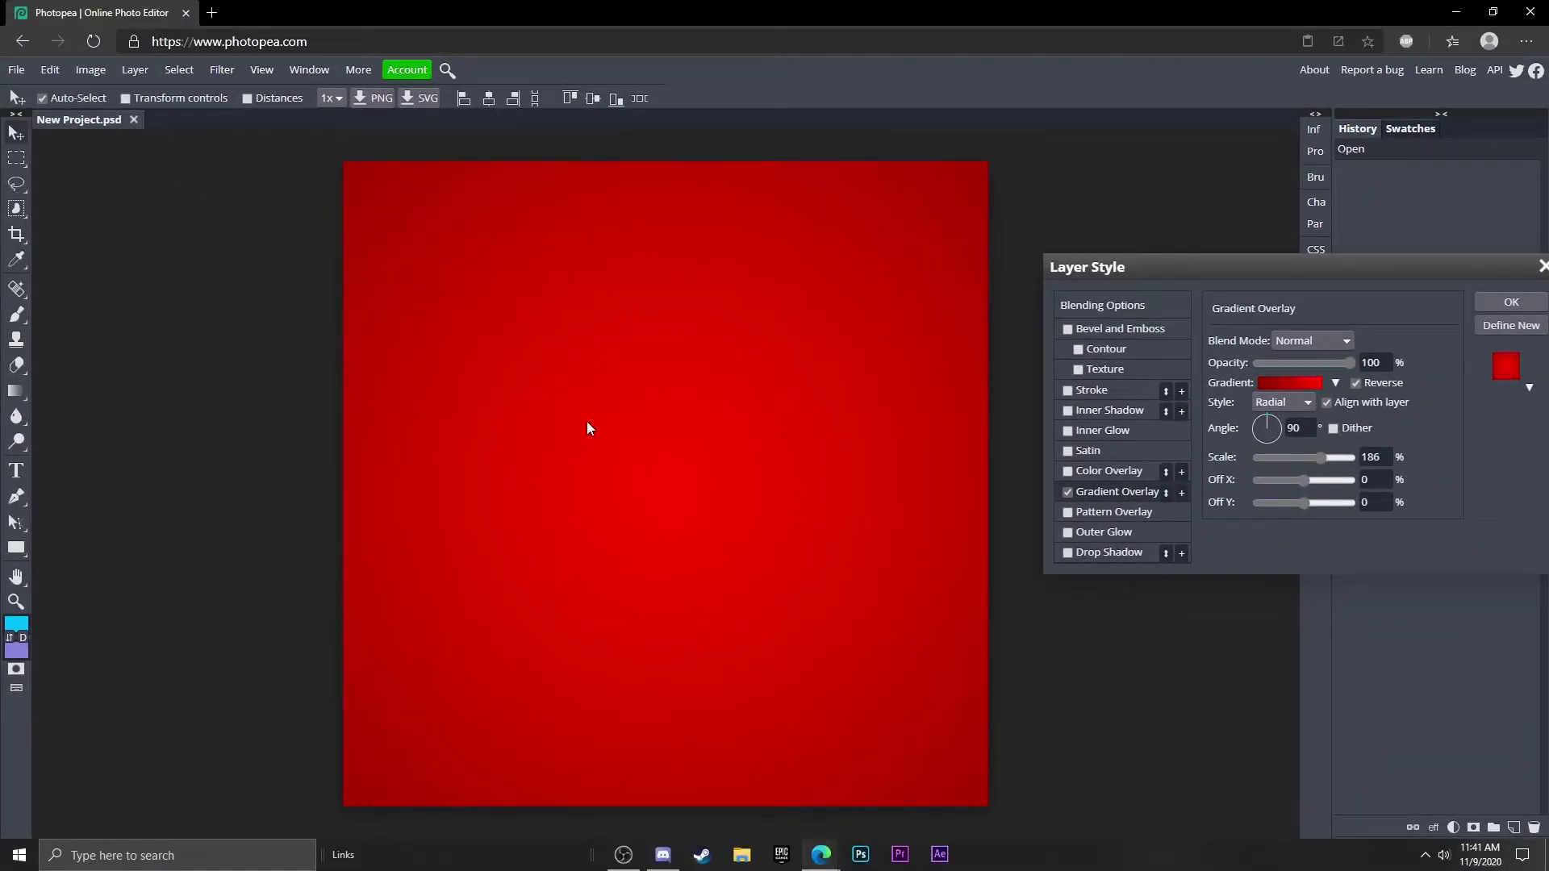
pyautogui.moveTo(1195, 256); pyautogui.dragTo(972, 258)
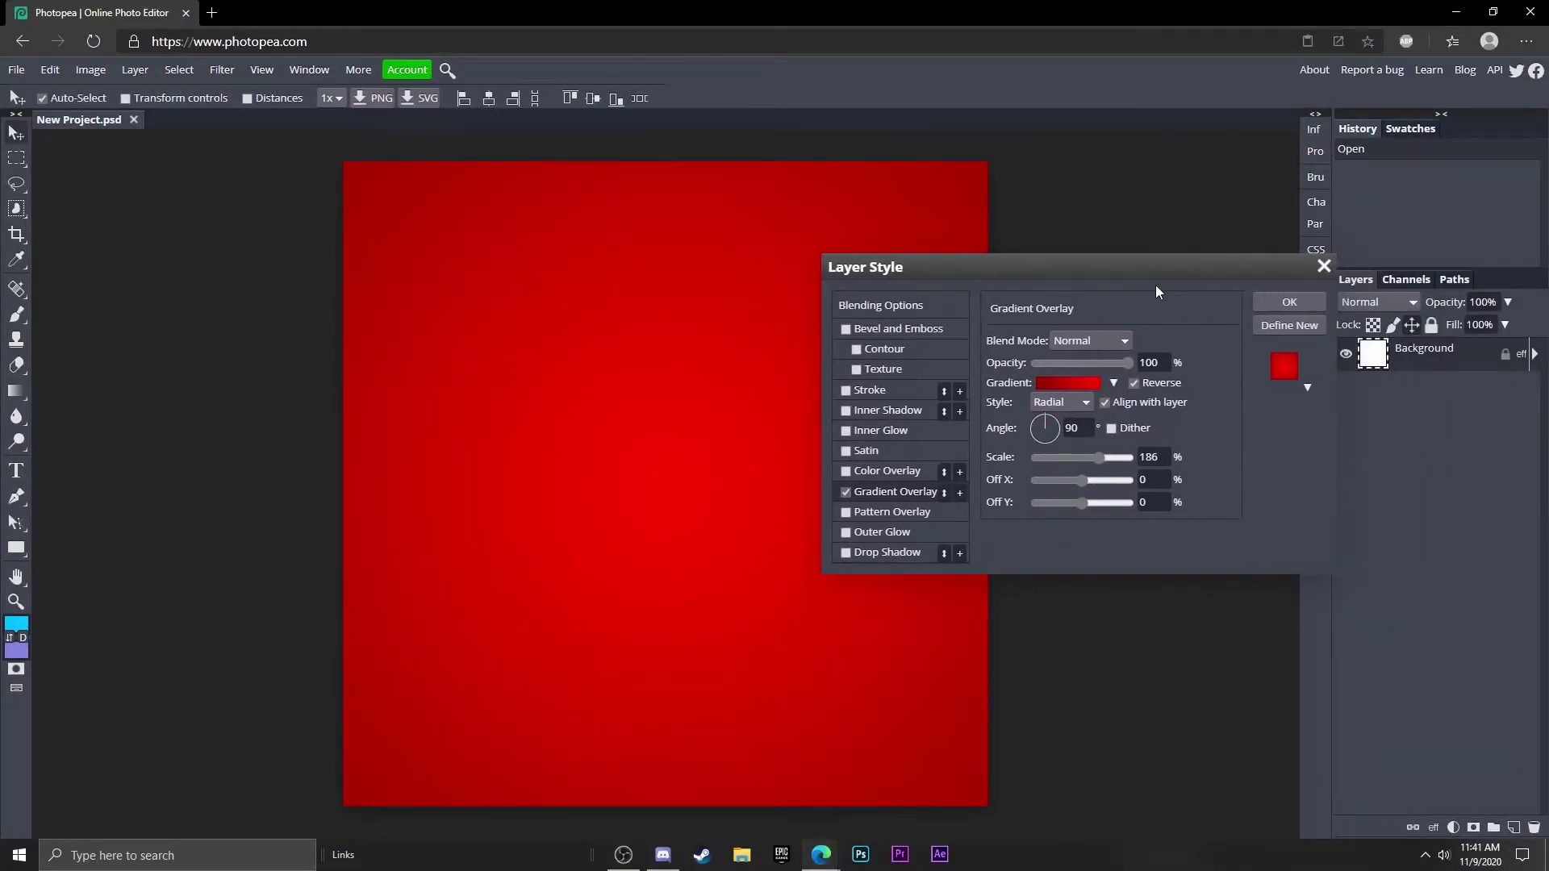
pyautogui.click(1289, 301)
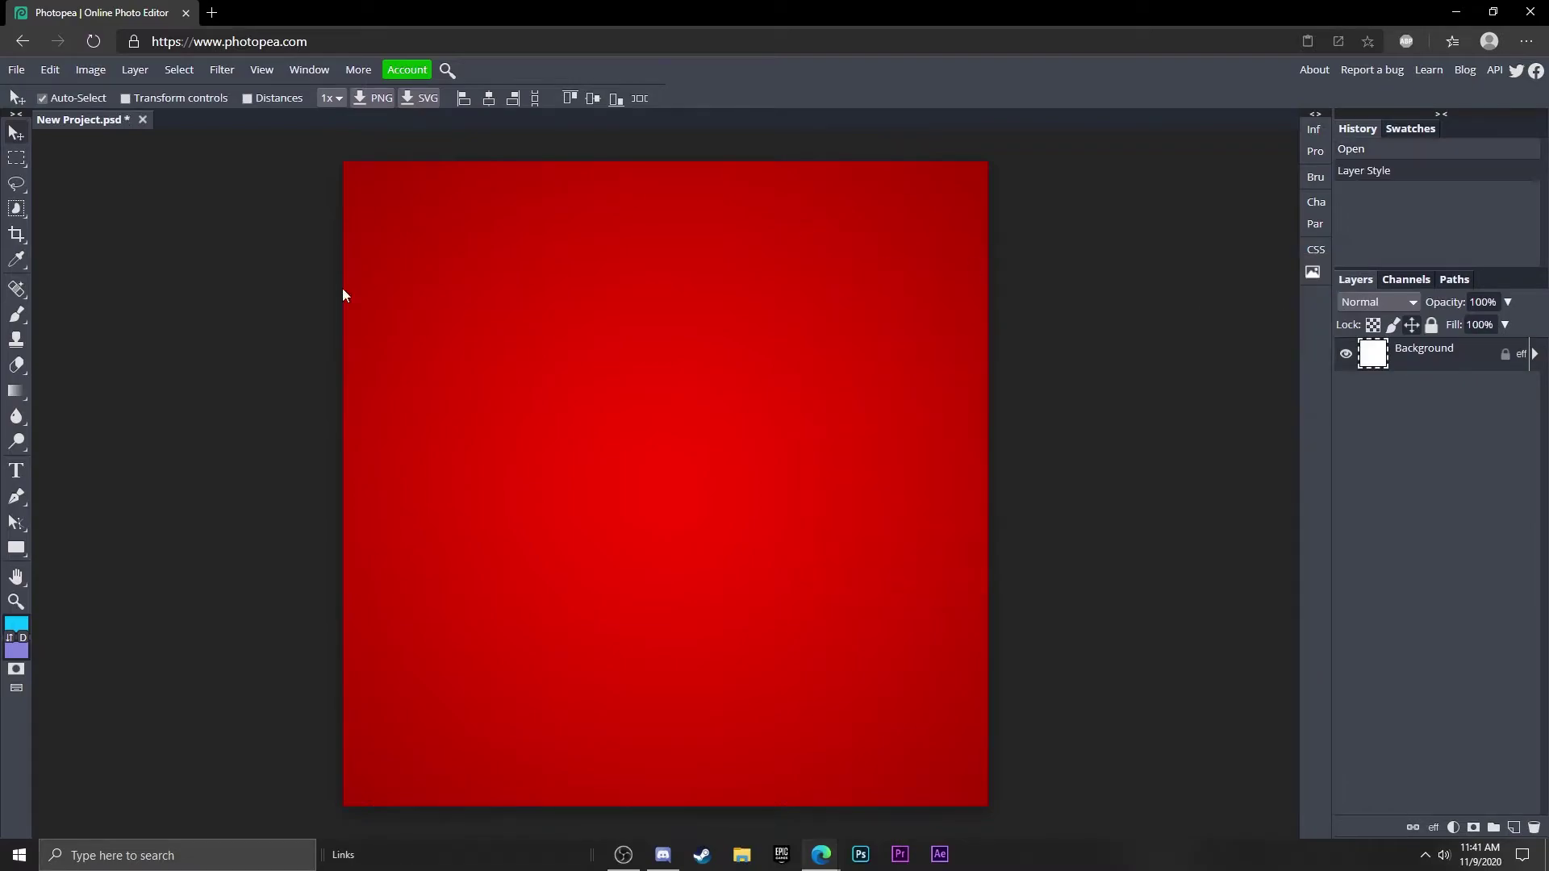
# - Type a letter C on the canvas and set its font size to 600 px
pyautogui.click(23, 470)
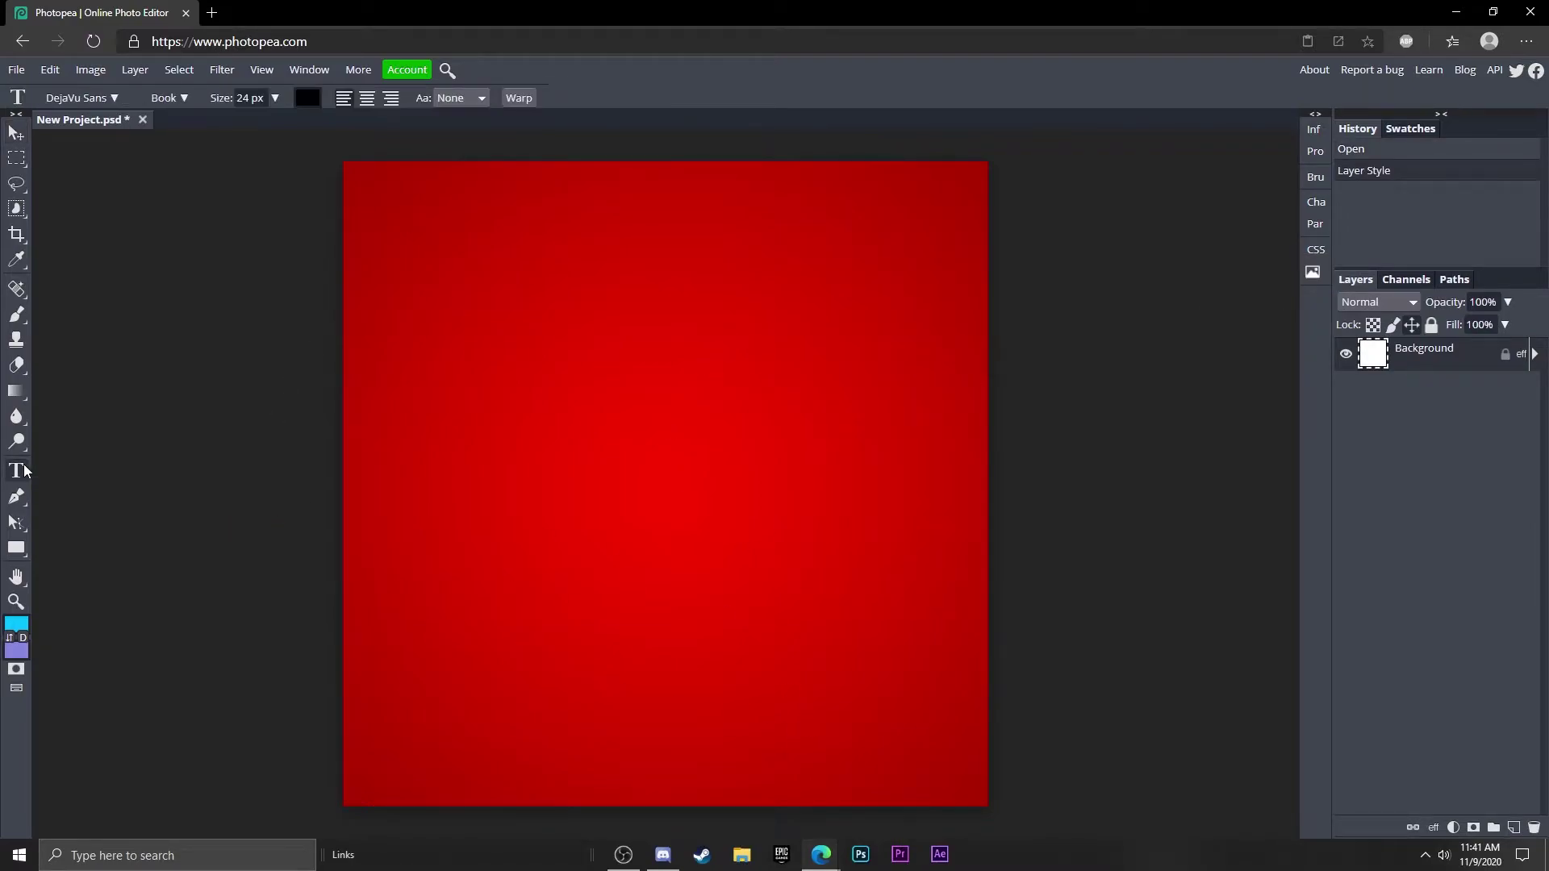
pyautogui.click(676, 507)
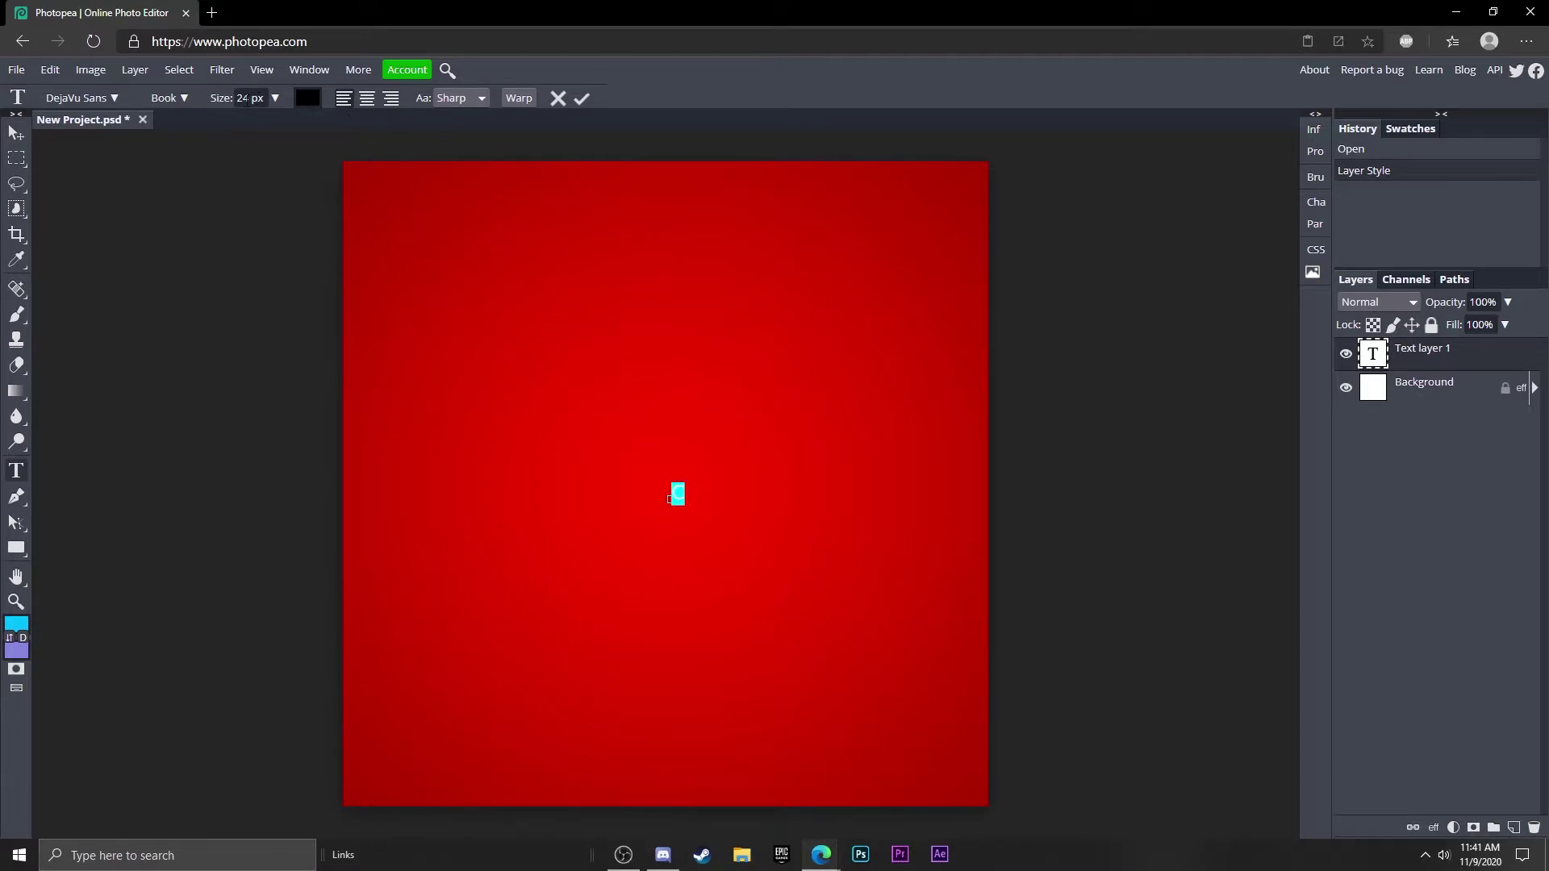
pyautogui.click(243, 97)
pyautogui.moveTo(226, 97); pyautogui.dragTo(222, 97)
pyautogui.press('Return')
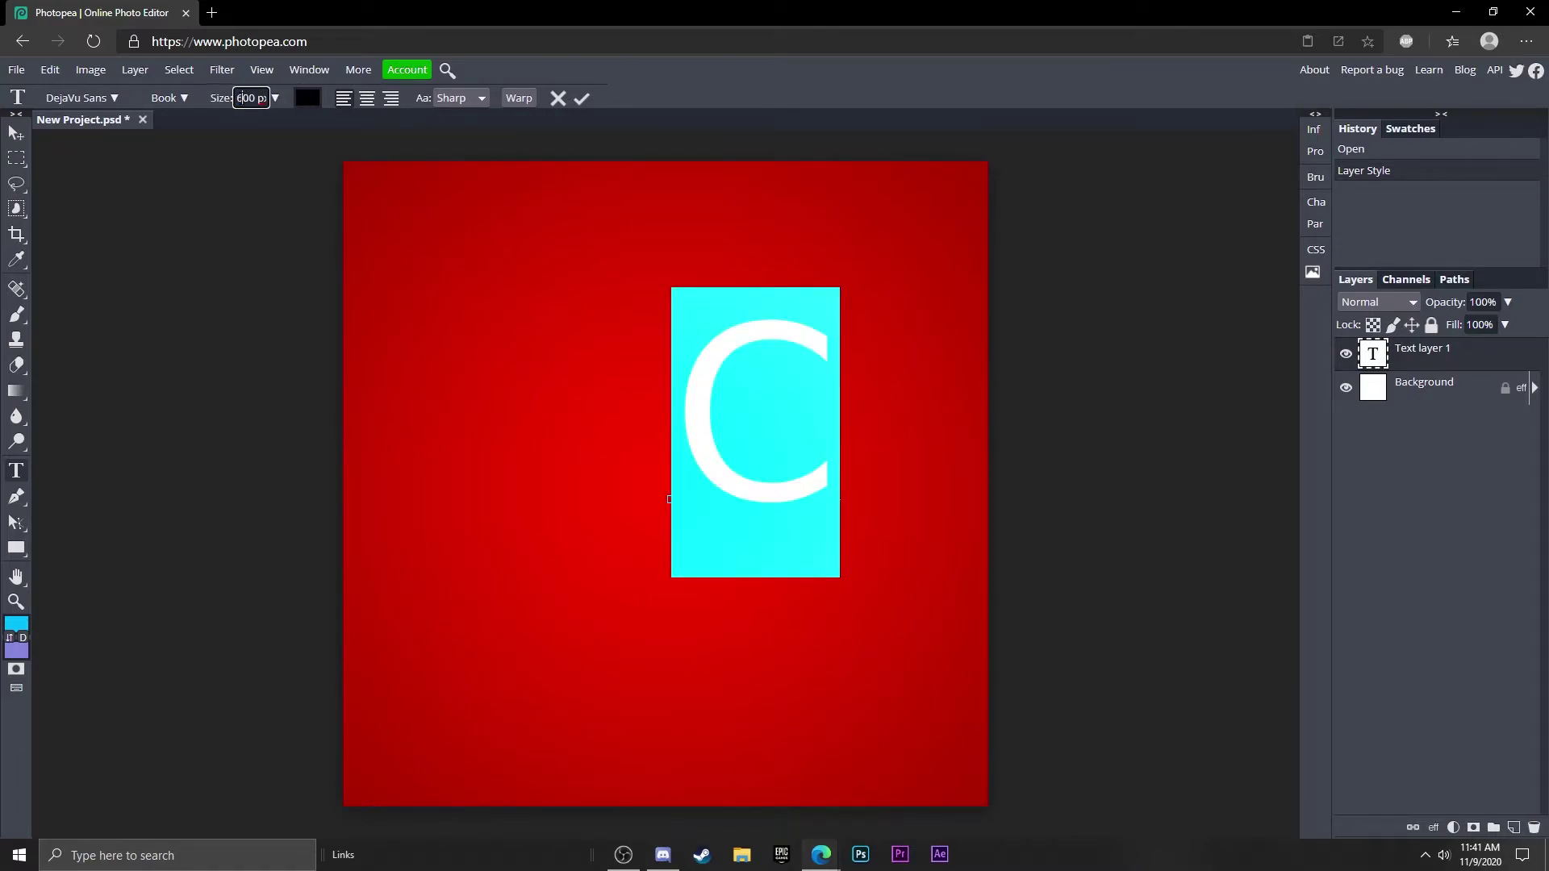
pyautogui.press('Return')
# - Commit the C text and move it toward the canvas centre
pyautogui.click(580, 98)
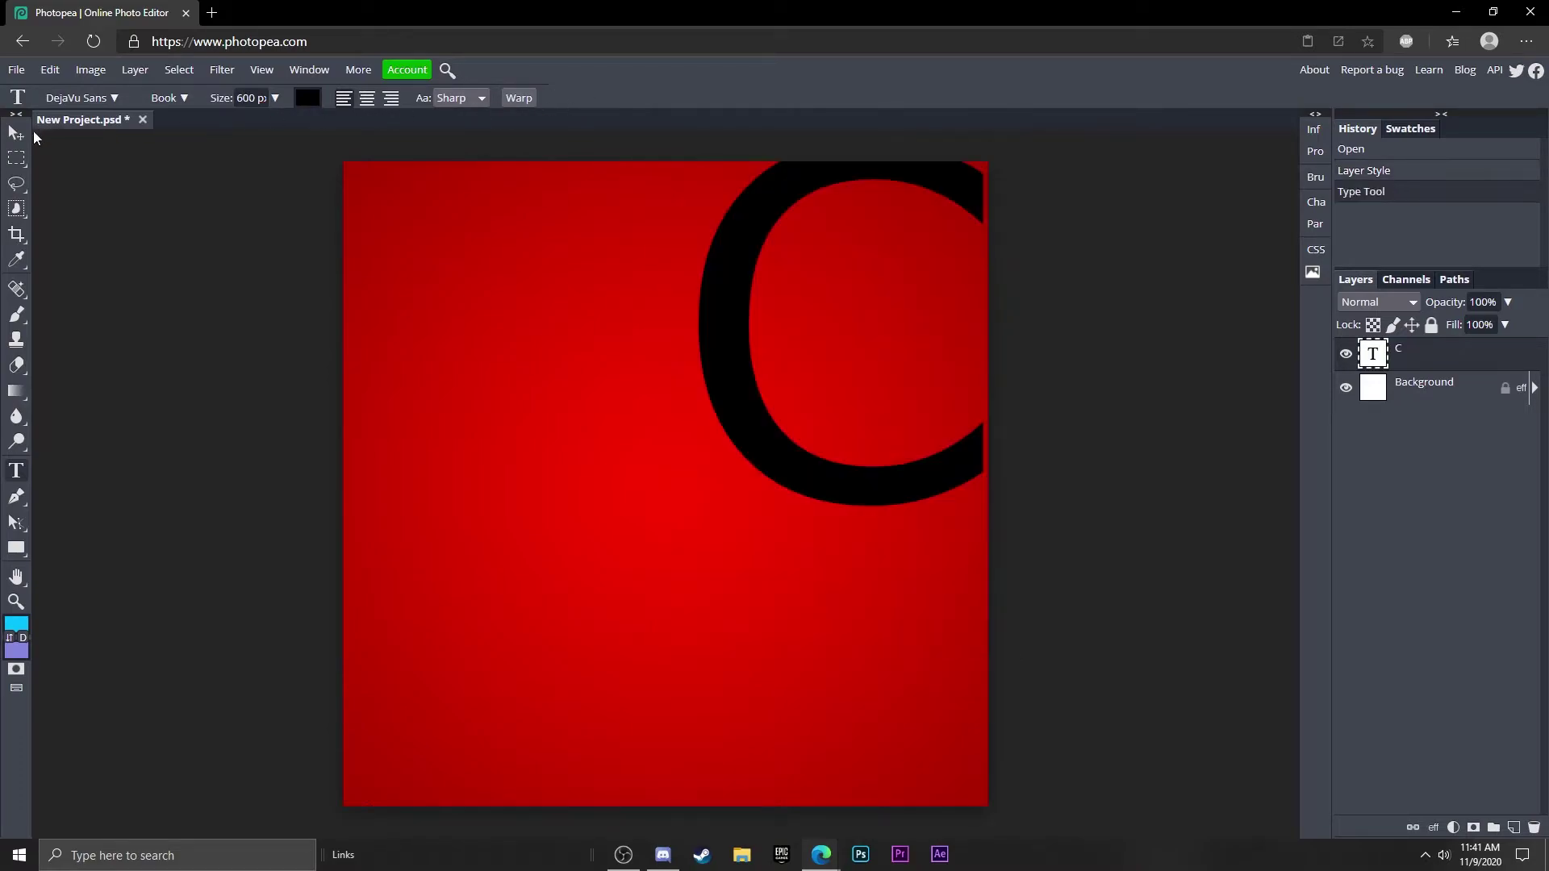
pyautogui.click(32, 130)
pyautogui.moveTo(807, 281); pyautogui.dragTo(569, 445)
# - Change the C to the SF Speakeasy font and make it white
pyautogui.doubleClick(569, 445)
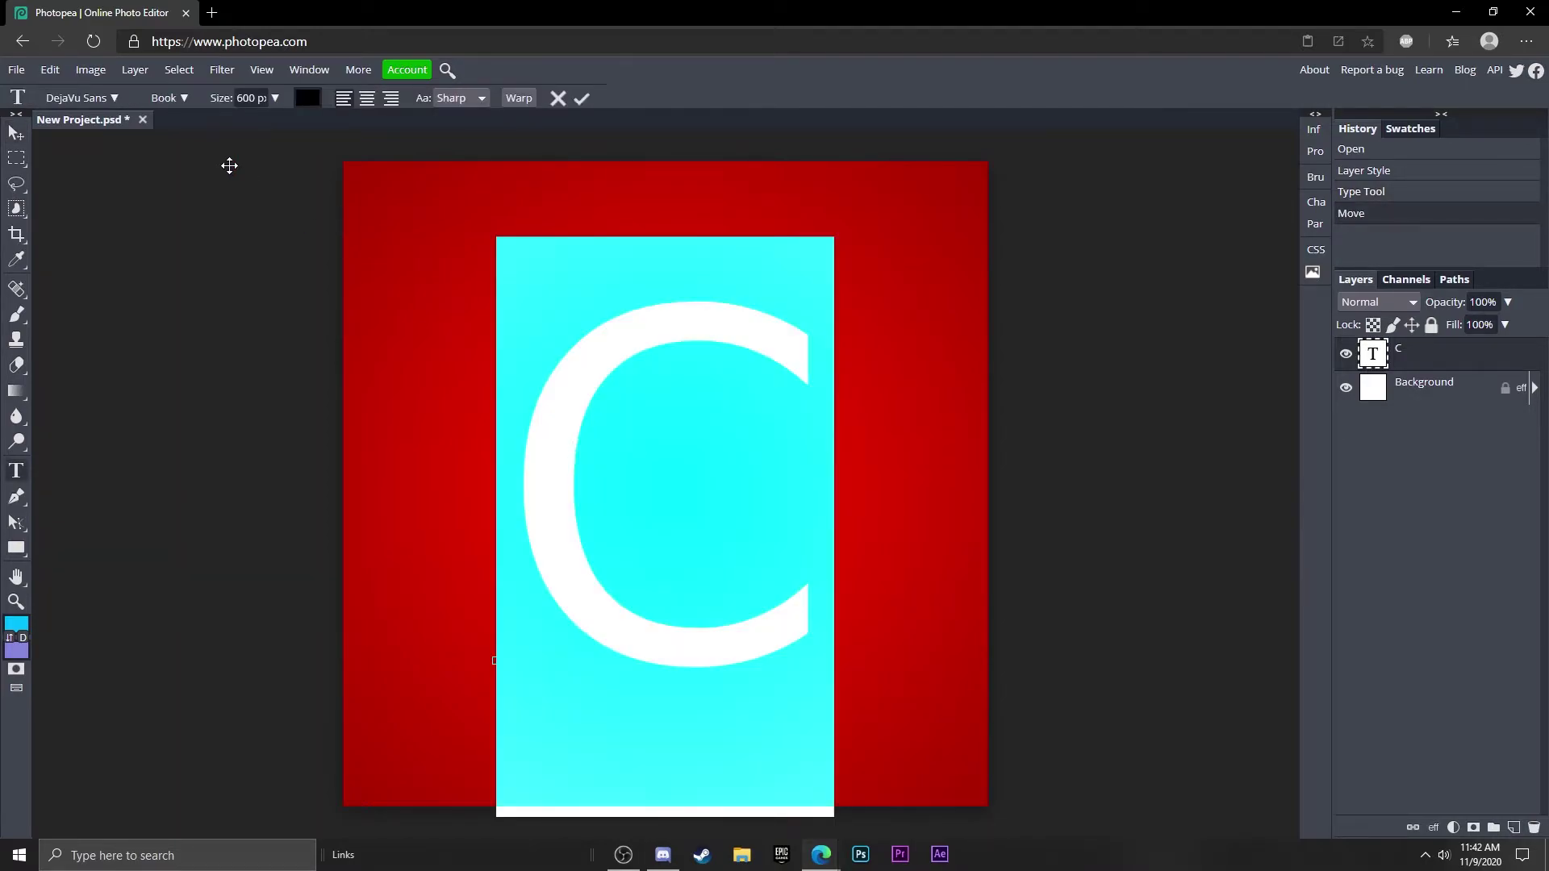
pyautogui.click(105, 100)
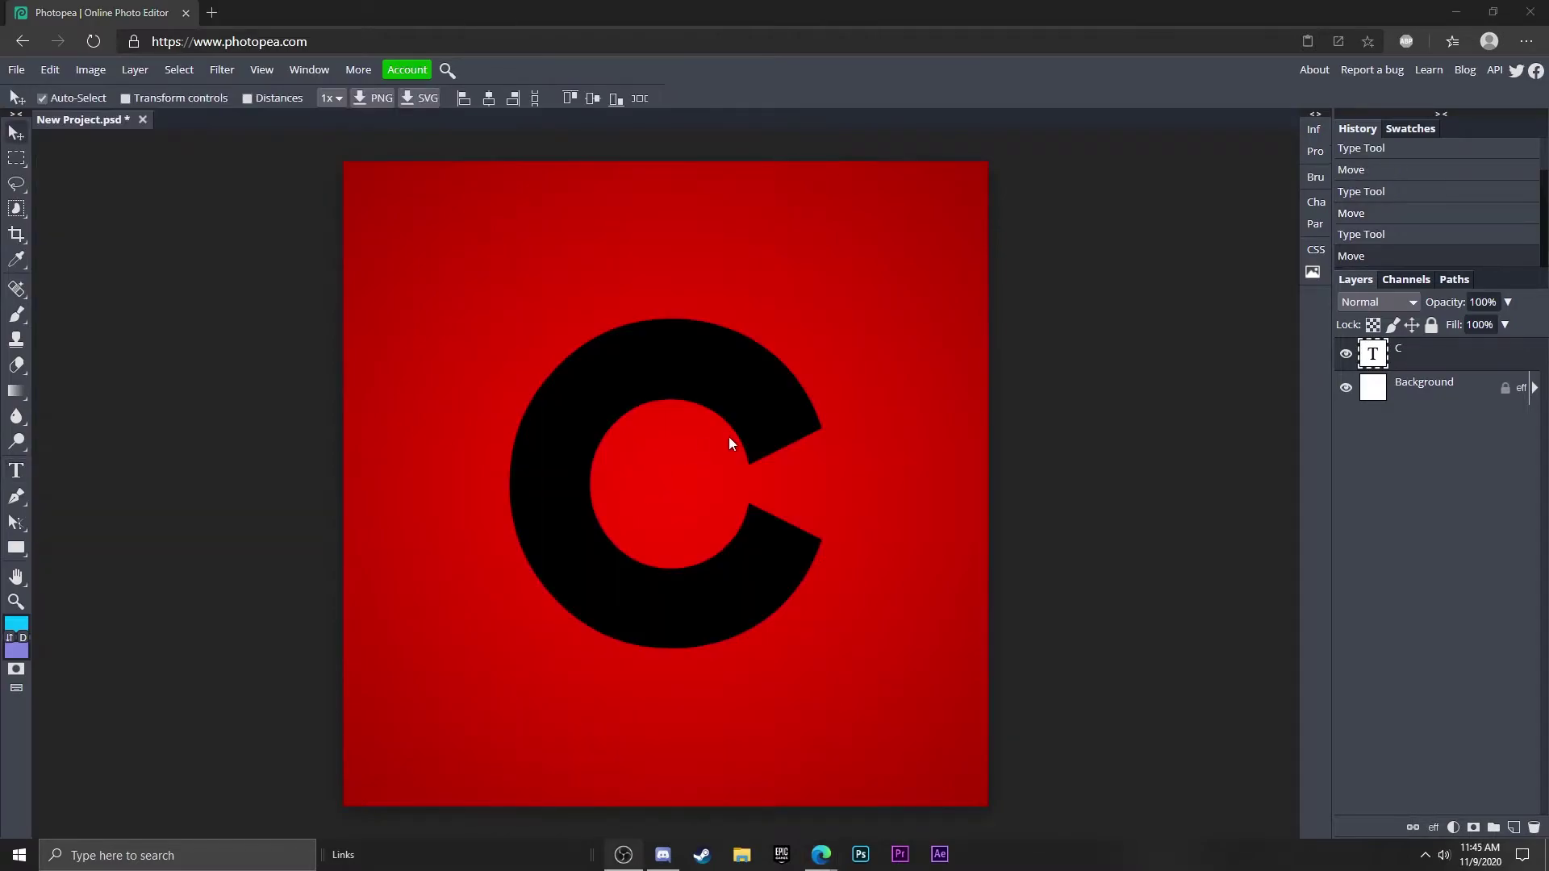
pyautogui.doubleClick(699, 398)
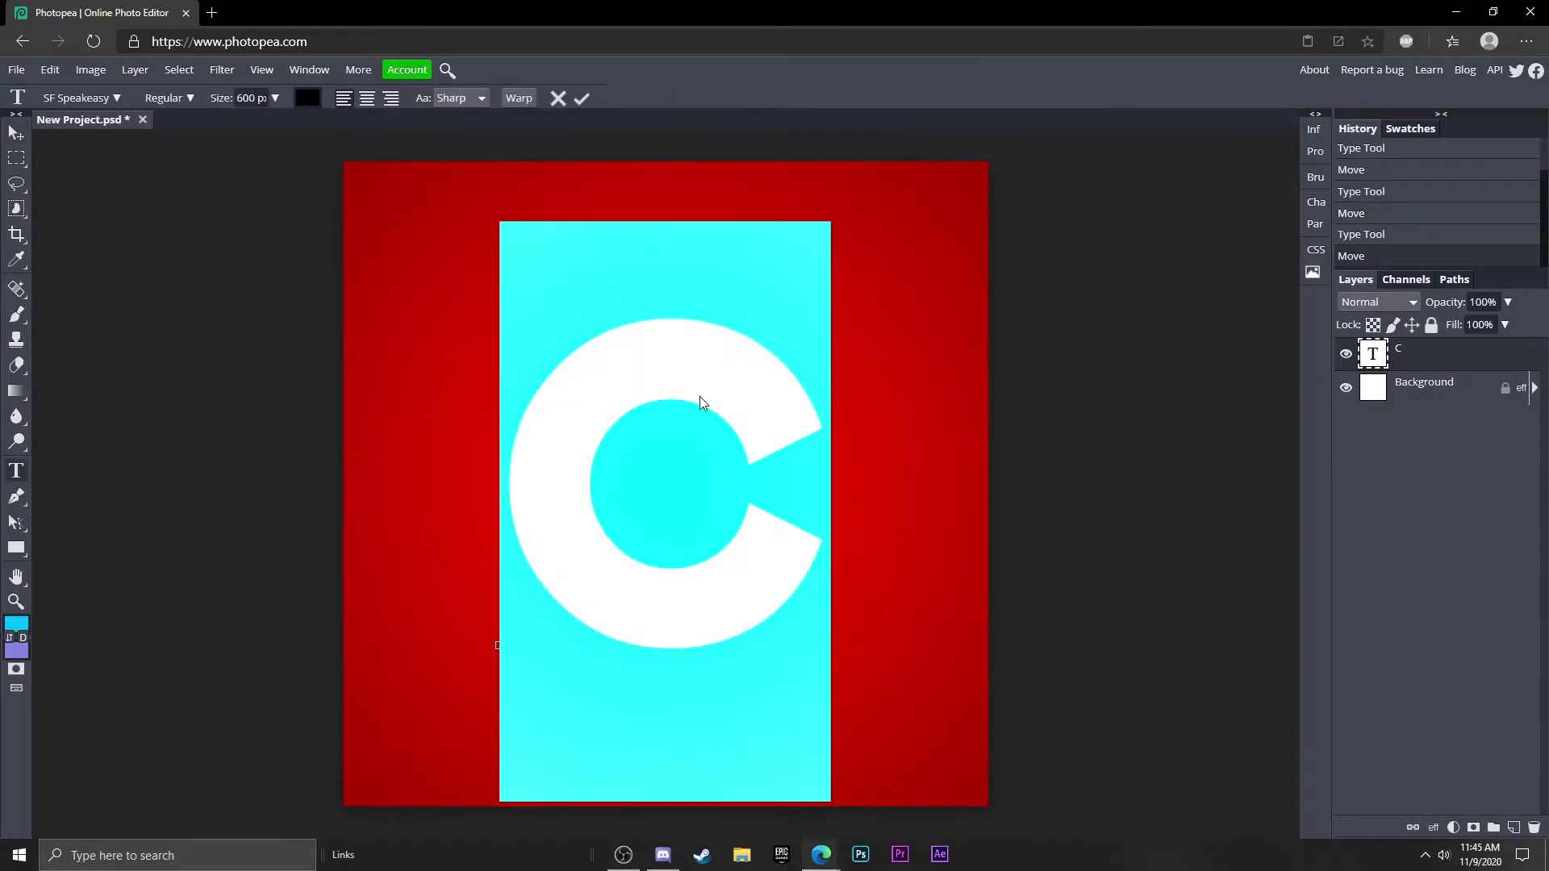
pyautogui.click(104, 105)
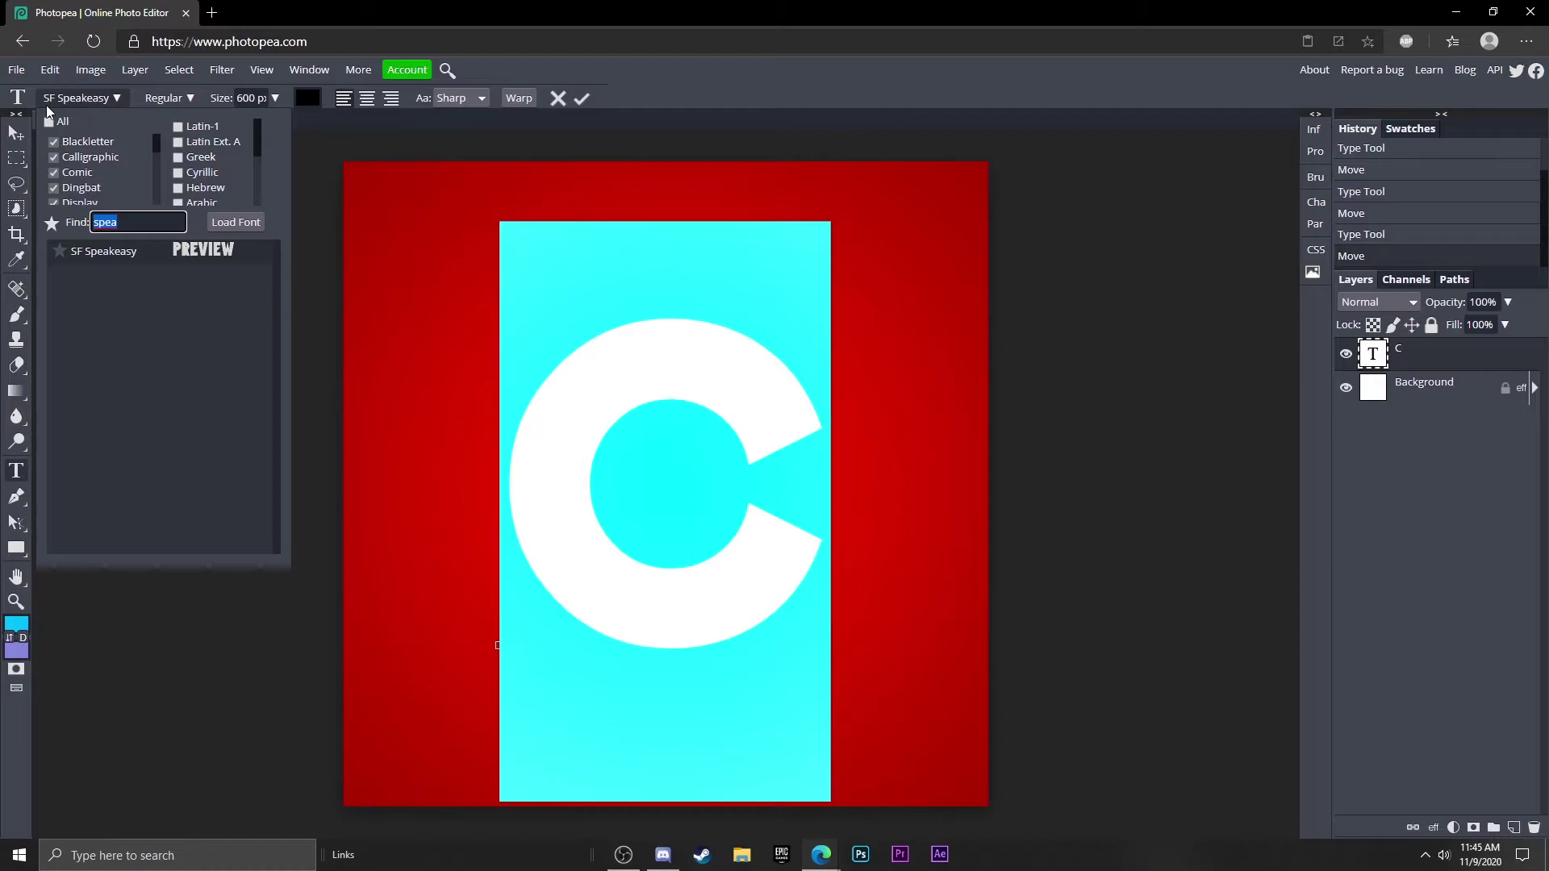
pyautogui.click(581, 97)
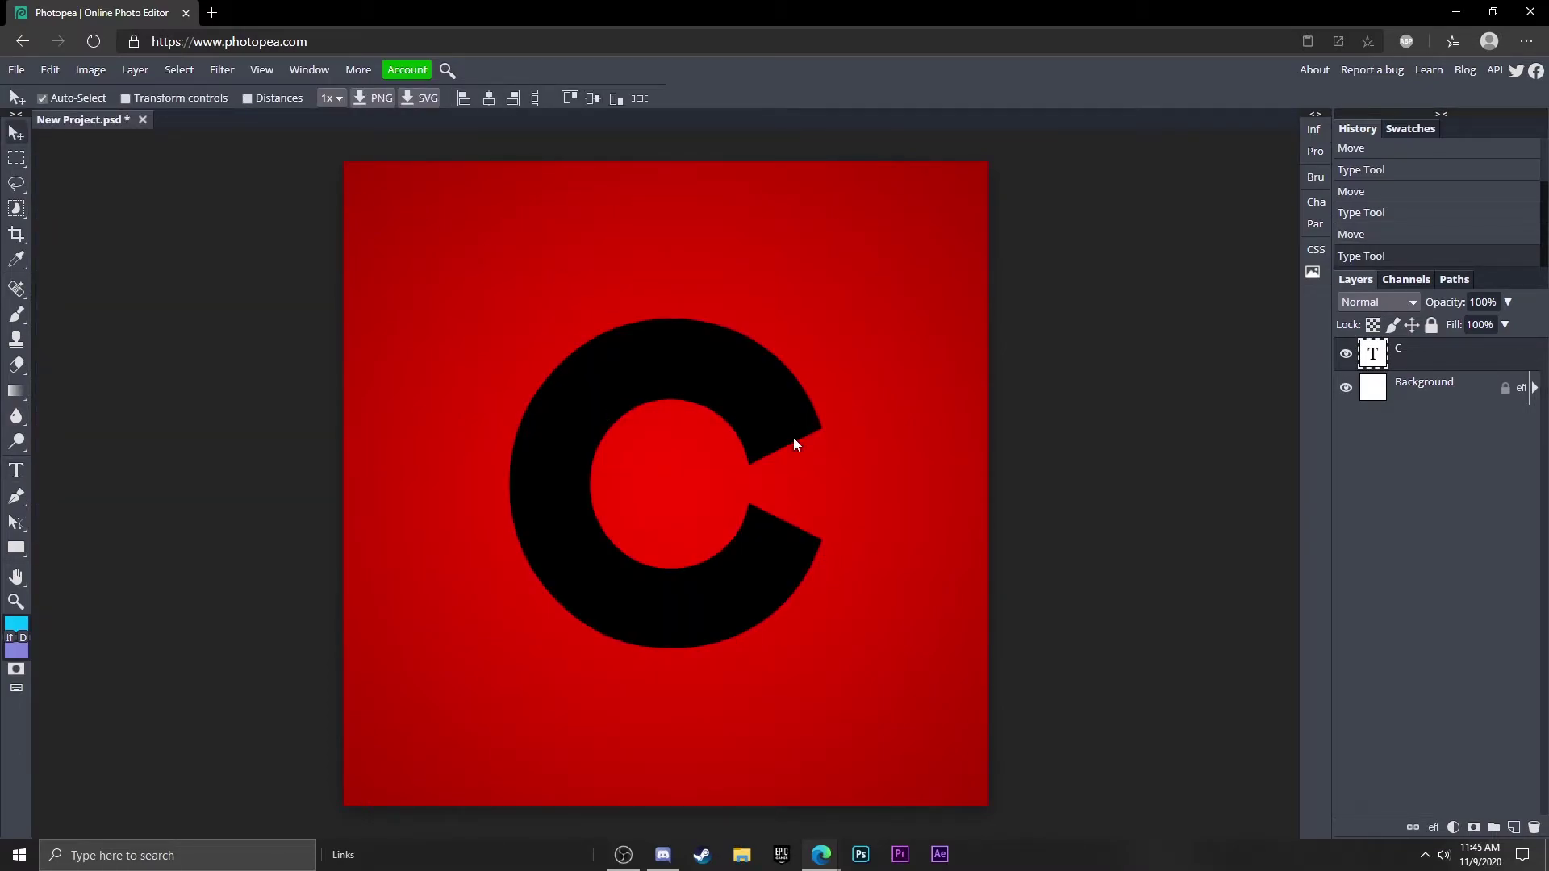
pyautogui.doubleClick(639, 489)
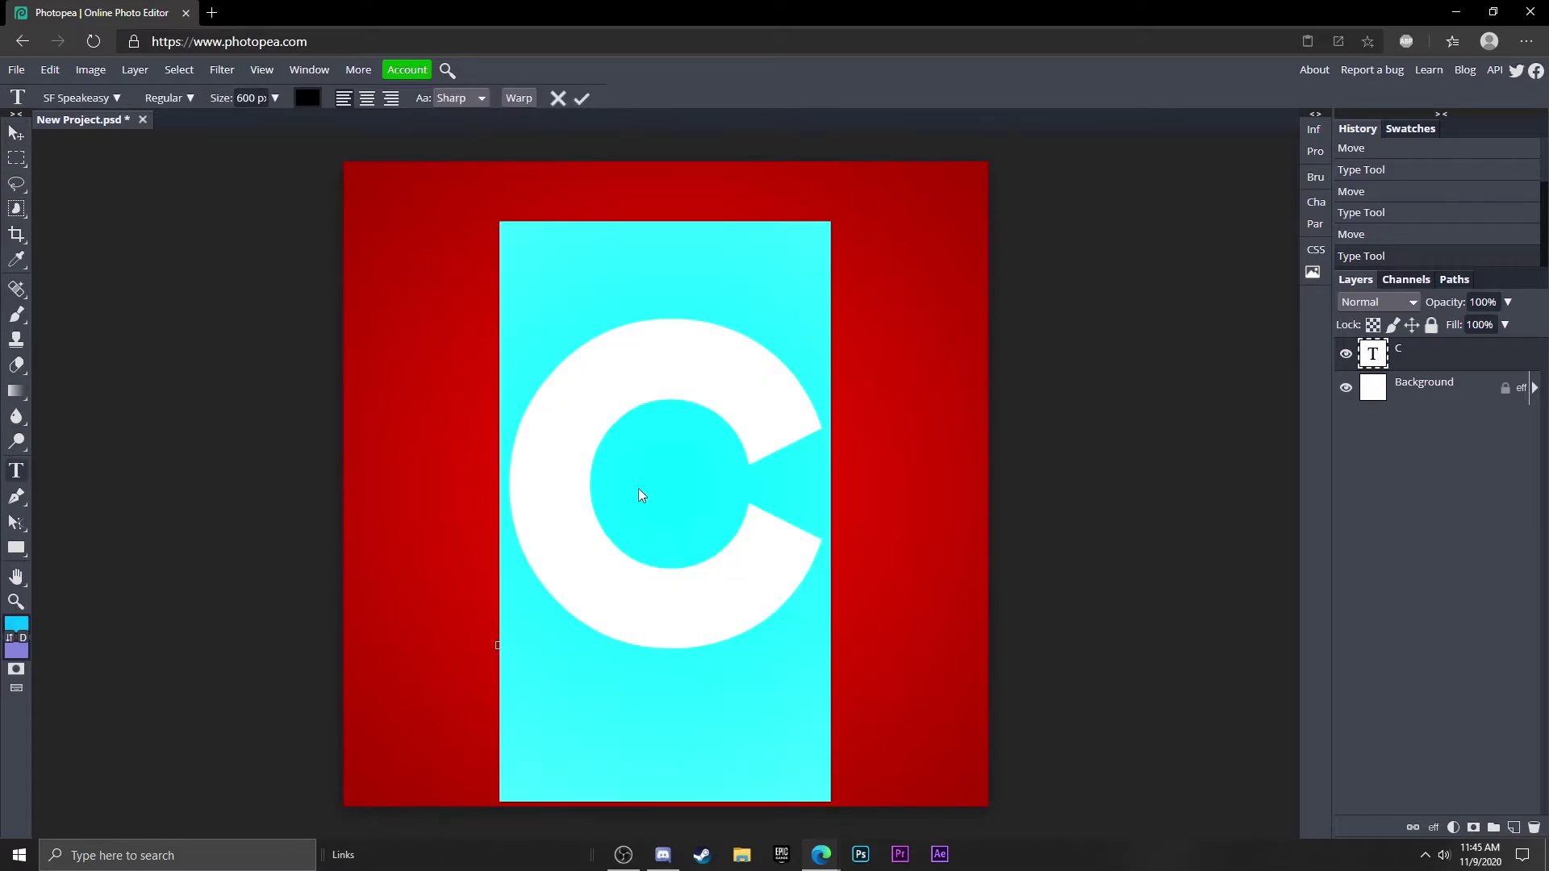
pyautogui.click(308, 98)
pyautogui.moveTo(280, 310); pyautogui.dragTo(280, 415)
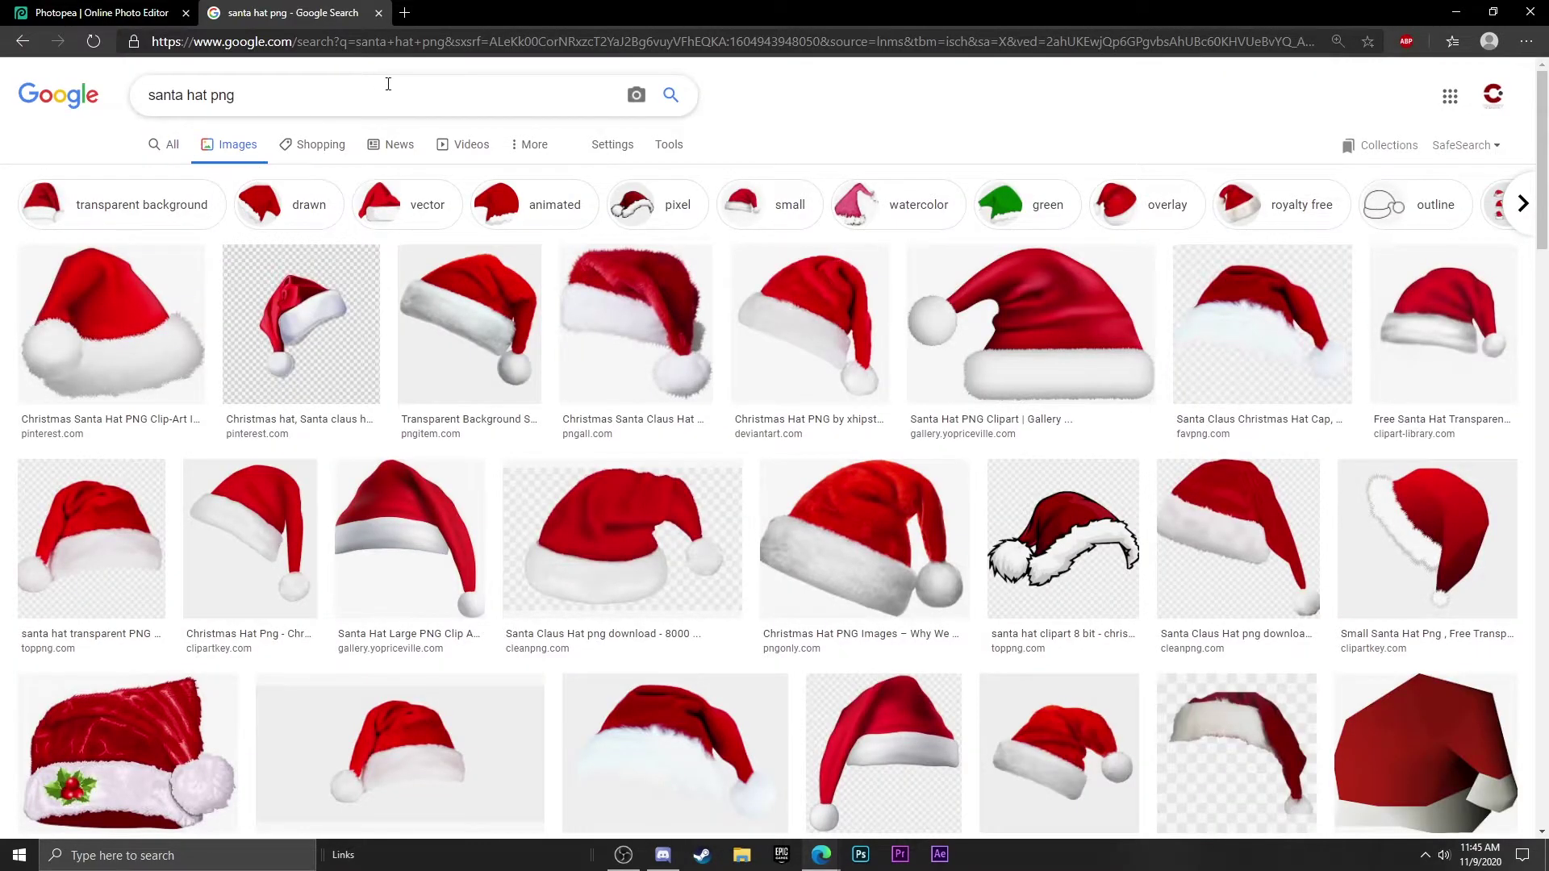
# - Copy the first Santa hat image from the web search results
pyautogui.click(113, 331)
pyautogui.rightClick(1234, 297)
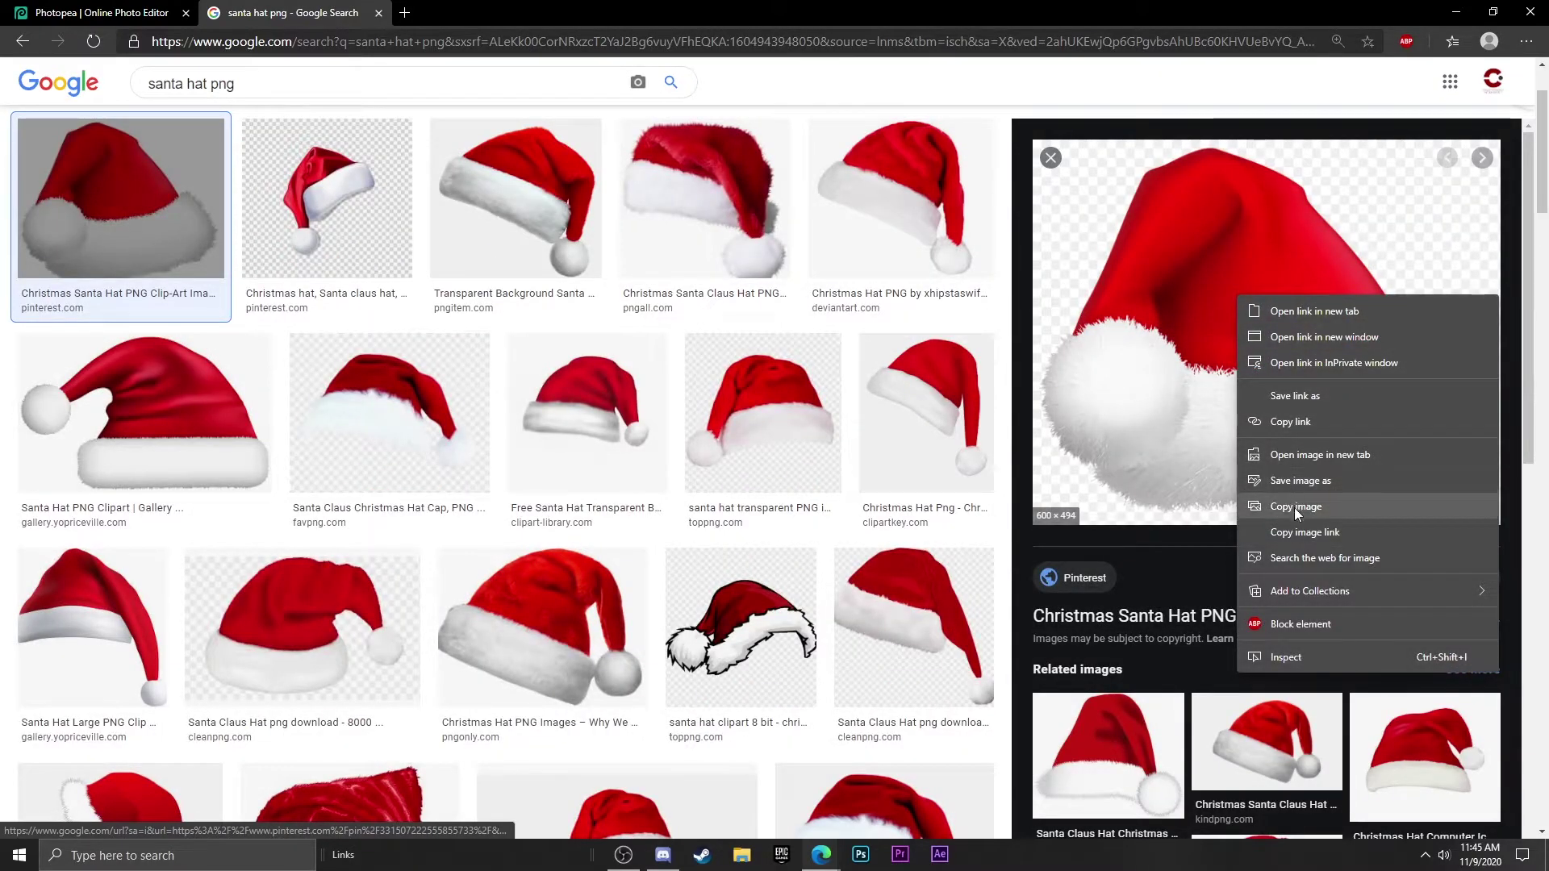
pyautogui.click(1294, 507)
pyautogui.click(100, 13)
# - Paste the hat, then free-transform it to 63% scale, rotated about -23.5°, onto the C's top
pyautogui.hotkey('ctrl', 'v')
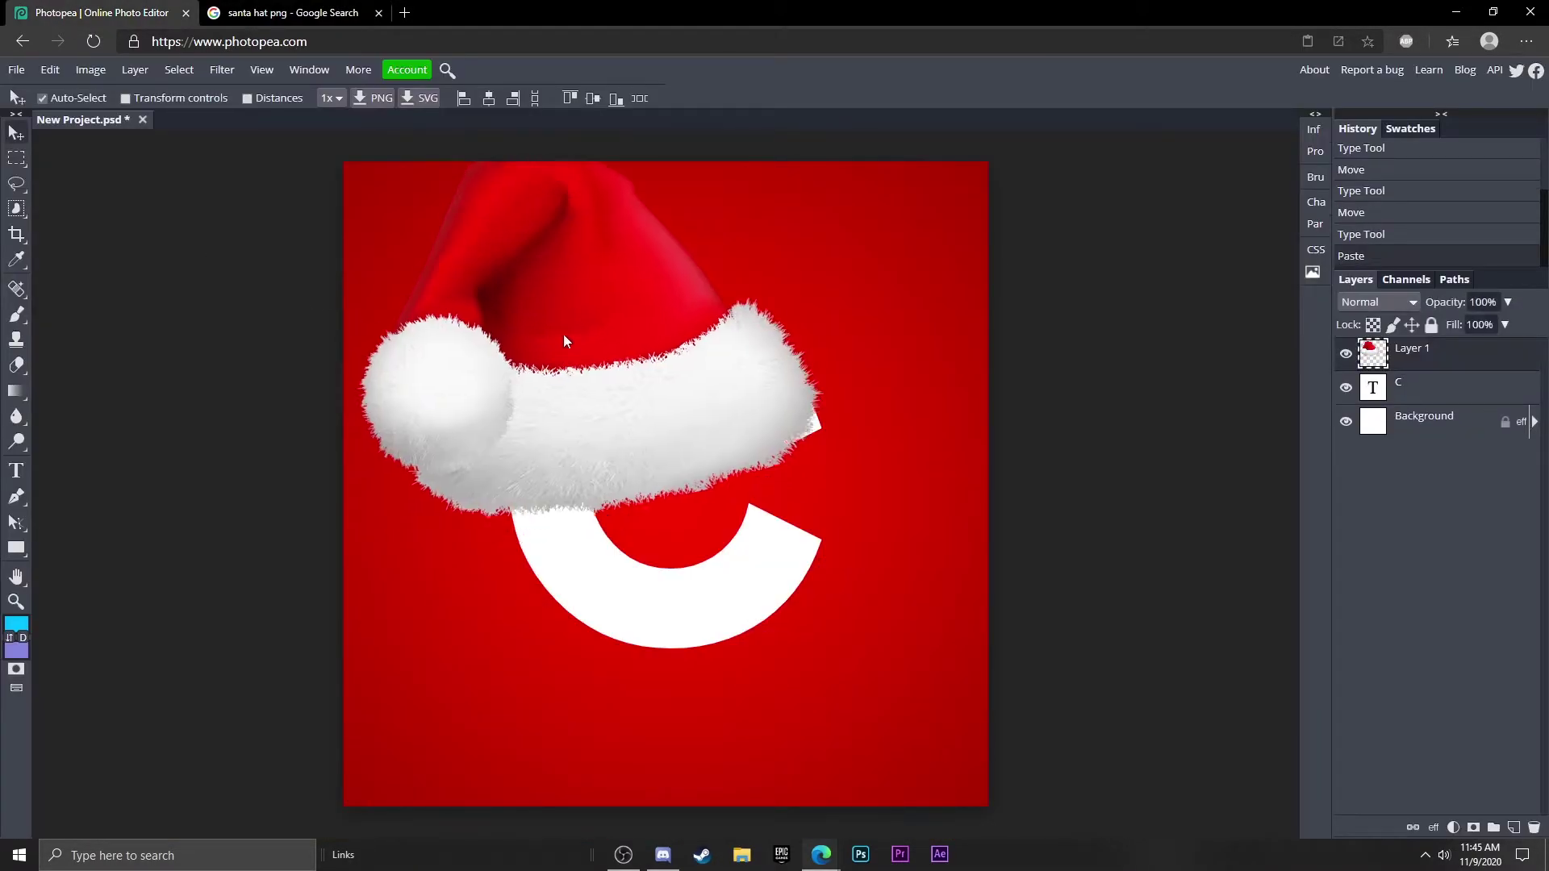
pyautogui.moveTo(563, 334); pyautogui.dragTo(550, 284)
pyautogui.click(50, 71)
pyautogui.click(126, 446)
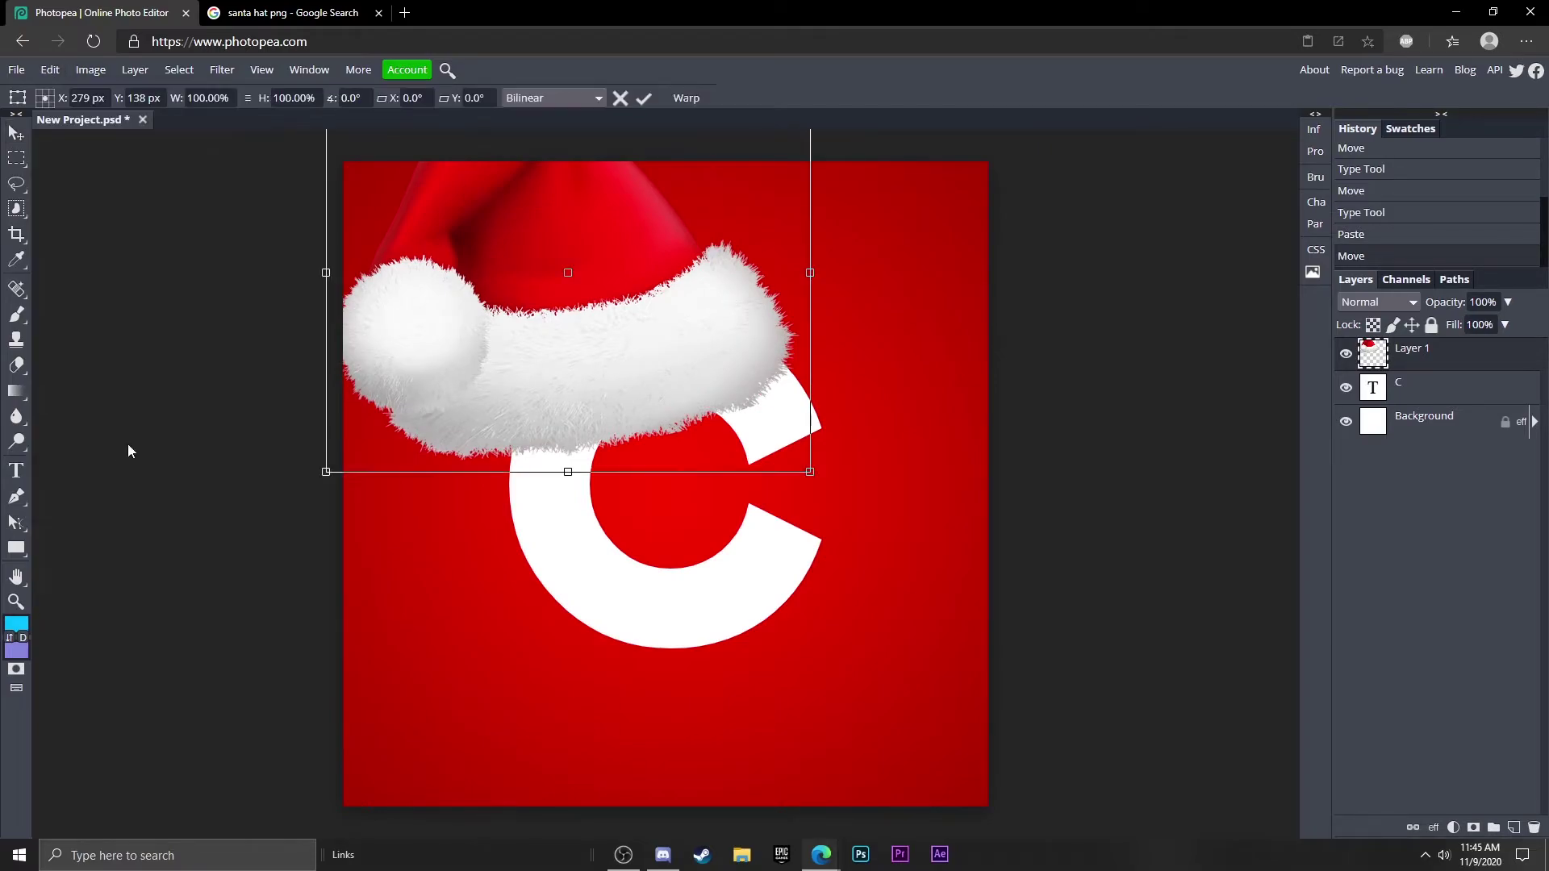
pyautogui.moveTo(737, 238); pyautogui.dragTo(781, 321)
pyautogui.moveTo(853, 277); pyautogui.dragTo(674, 425)
pyautogui.moveTo(581, 516); pyautogui.dragTo(615, 351)
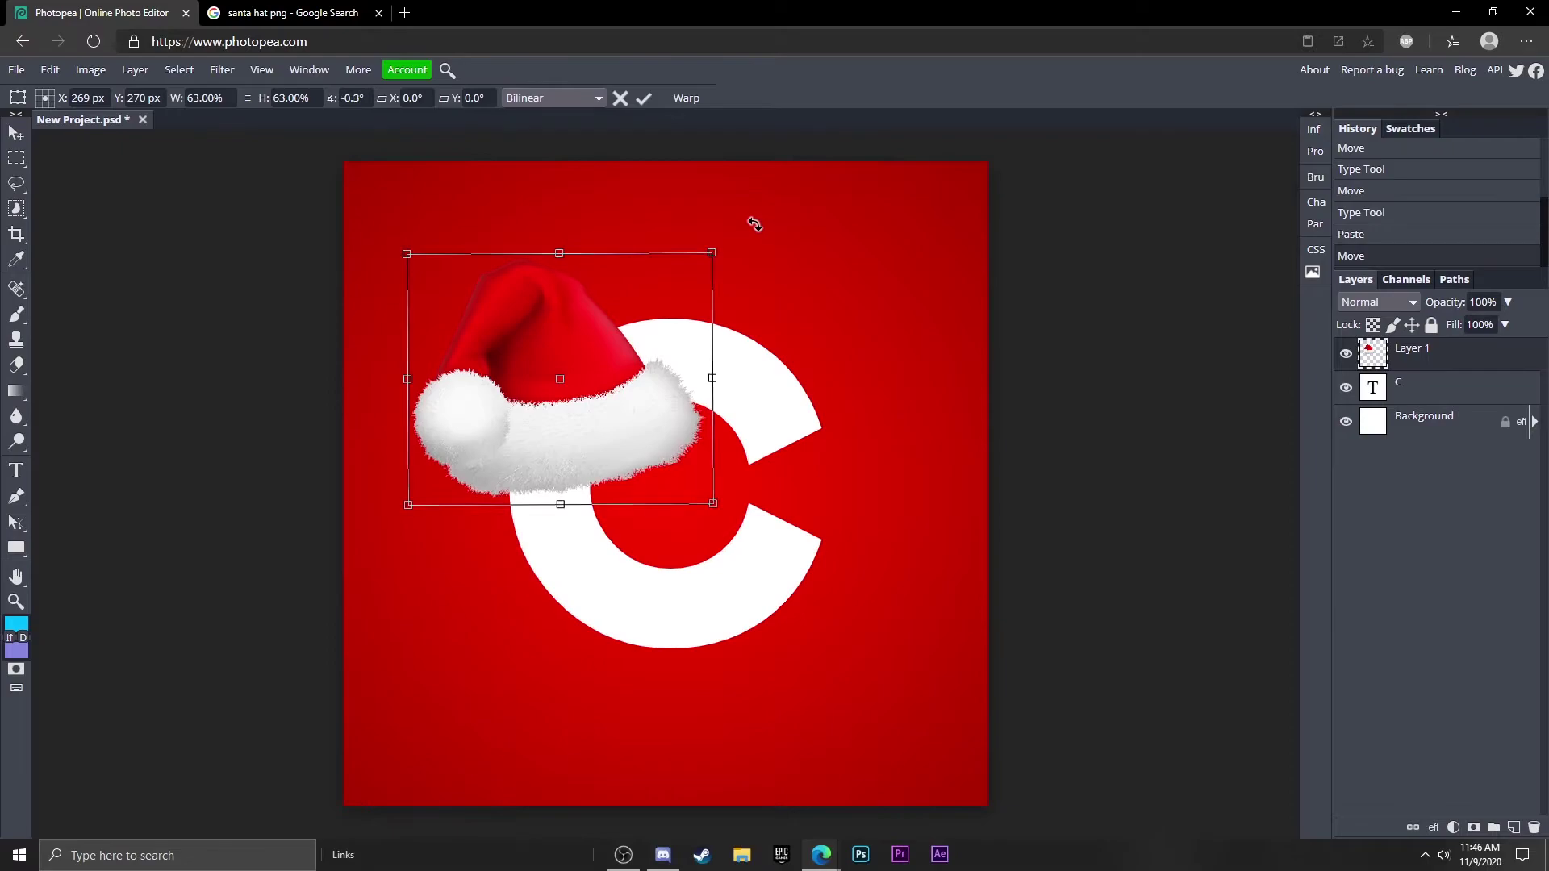
pyautogui.moveTo(753, 225); pyautogui.dragTo(643, 234)
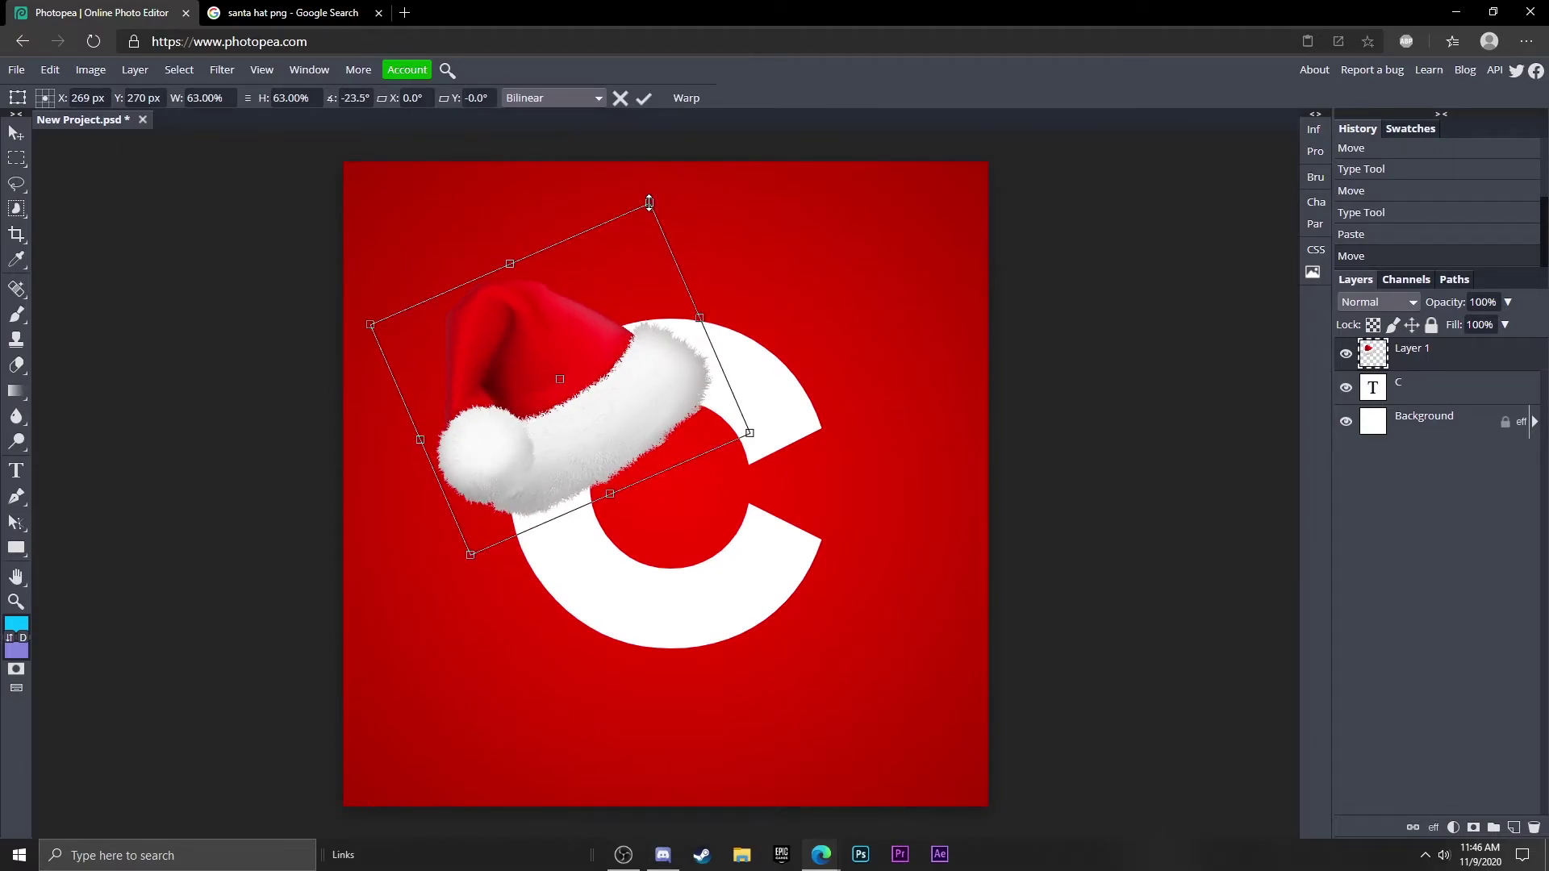
pyautogui.press('Return')
pyautogui.click(1436, 384)
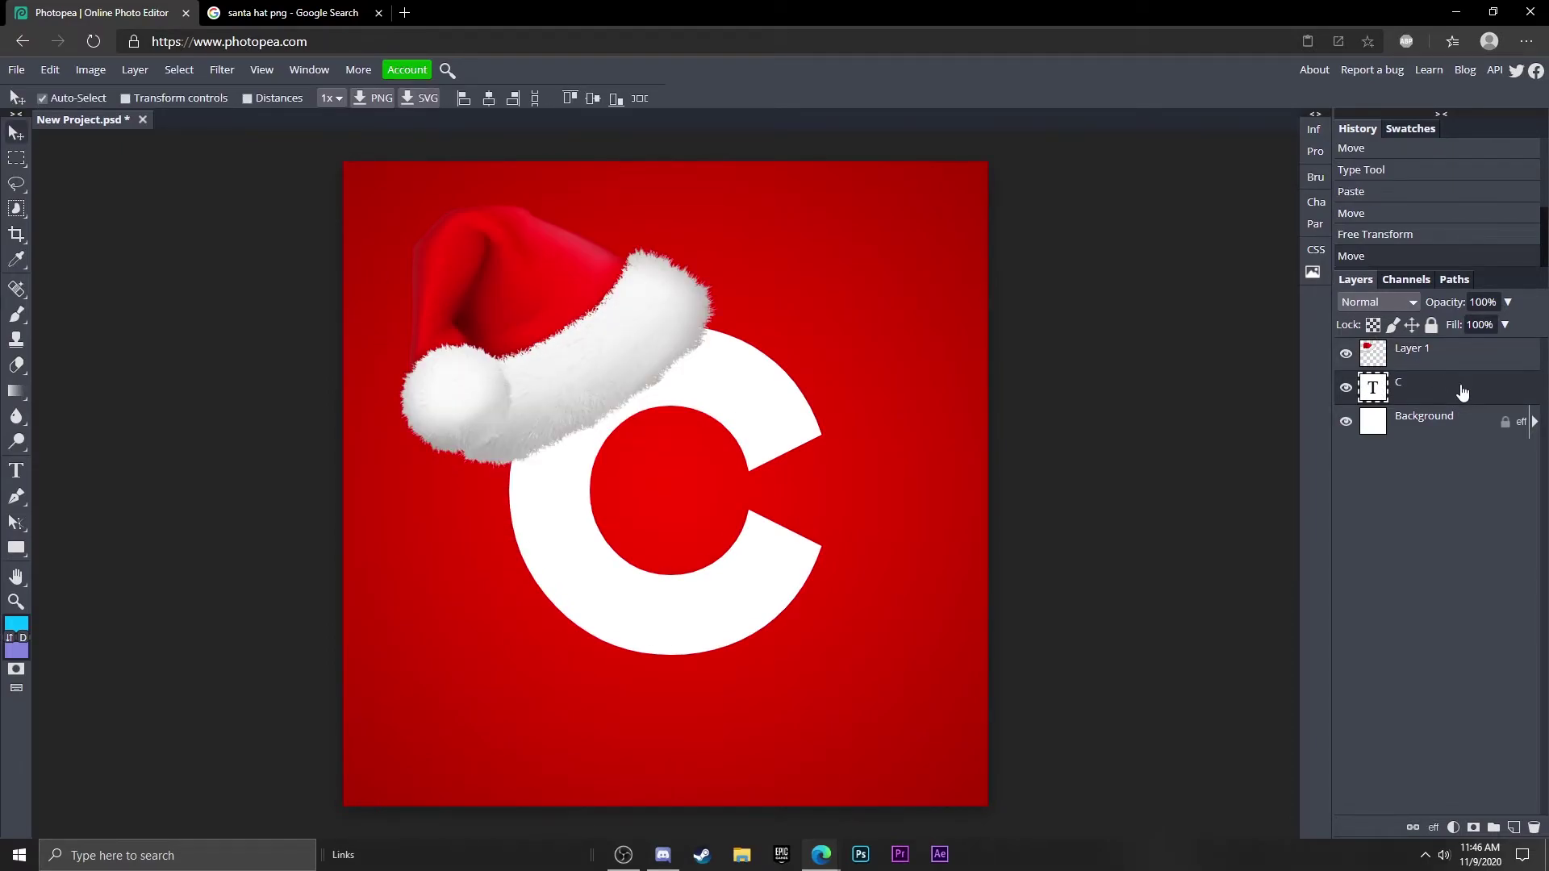
# - Add a Drop Shadow to the C with 100% spread and 12 px distance
pyautogui.doubleClick(1462, 393)
pyautogui.click(845, 553)
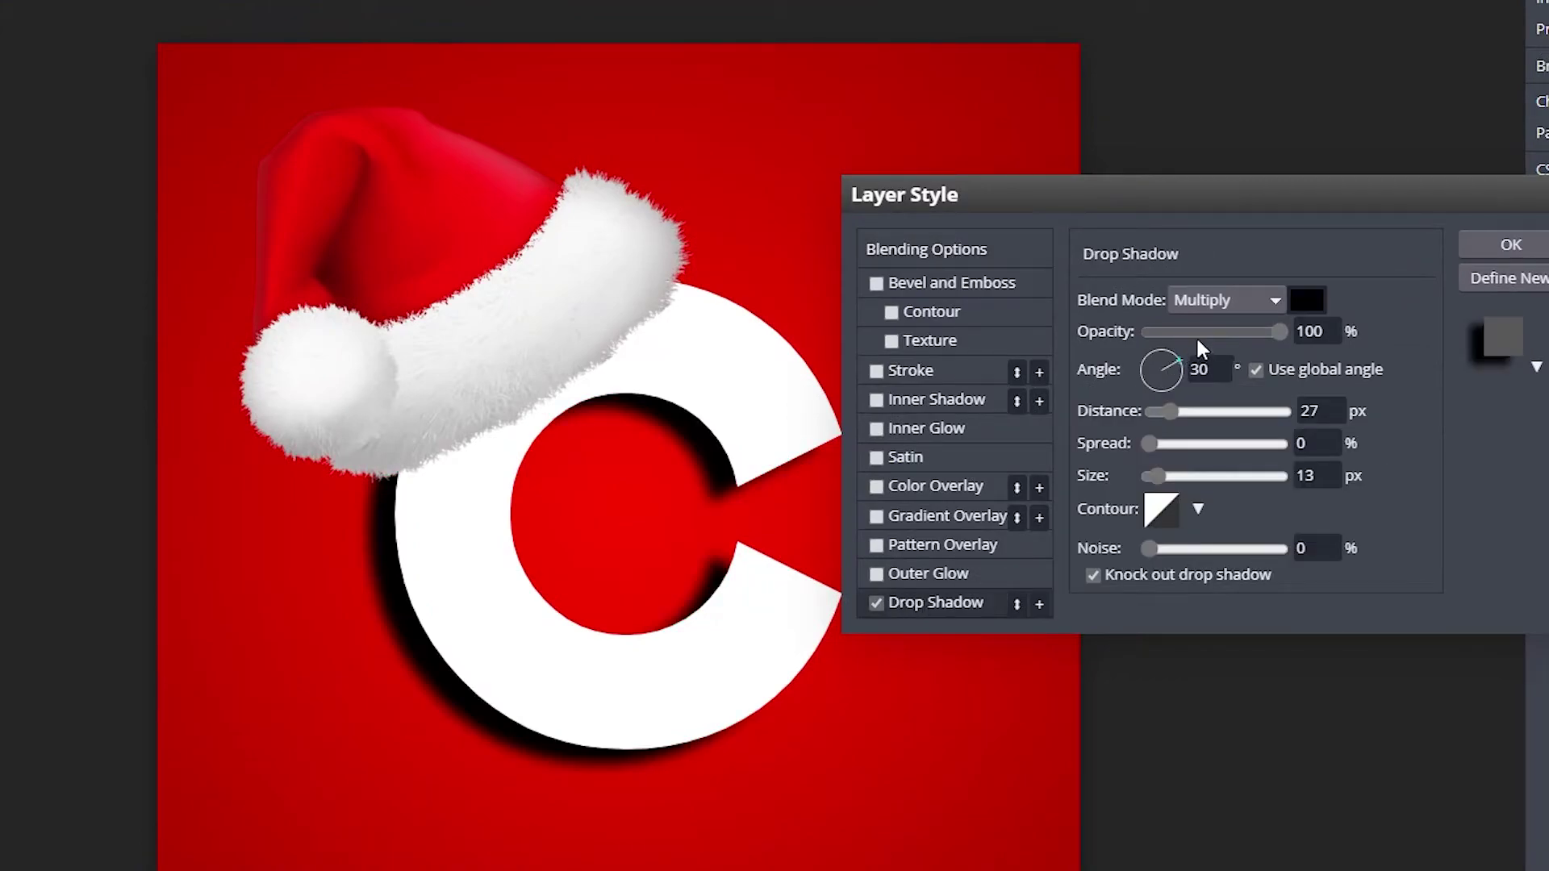
pyautogui.moveTo(1198, 332); pyautogui.dragTo(1358, 323)
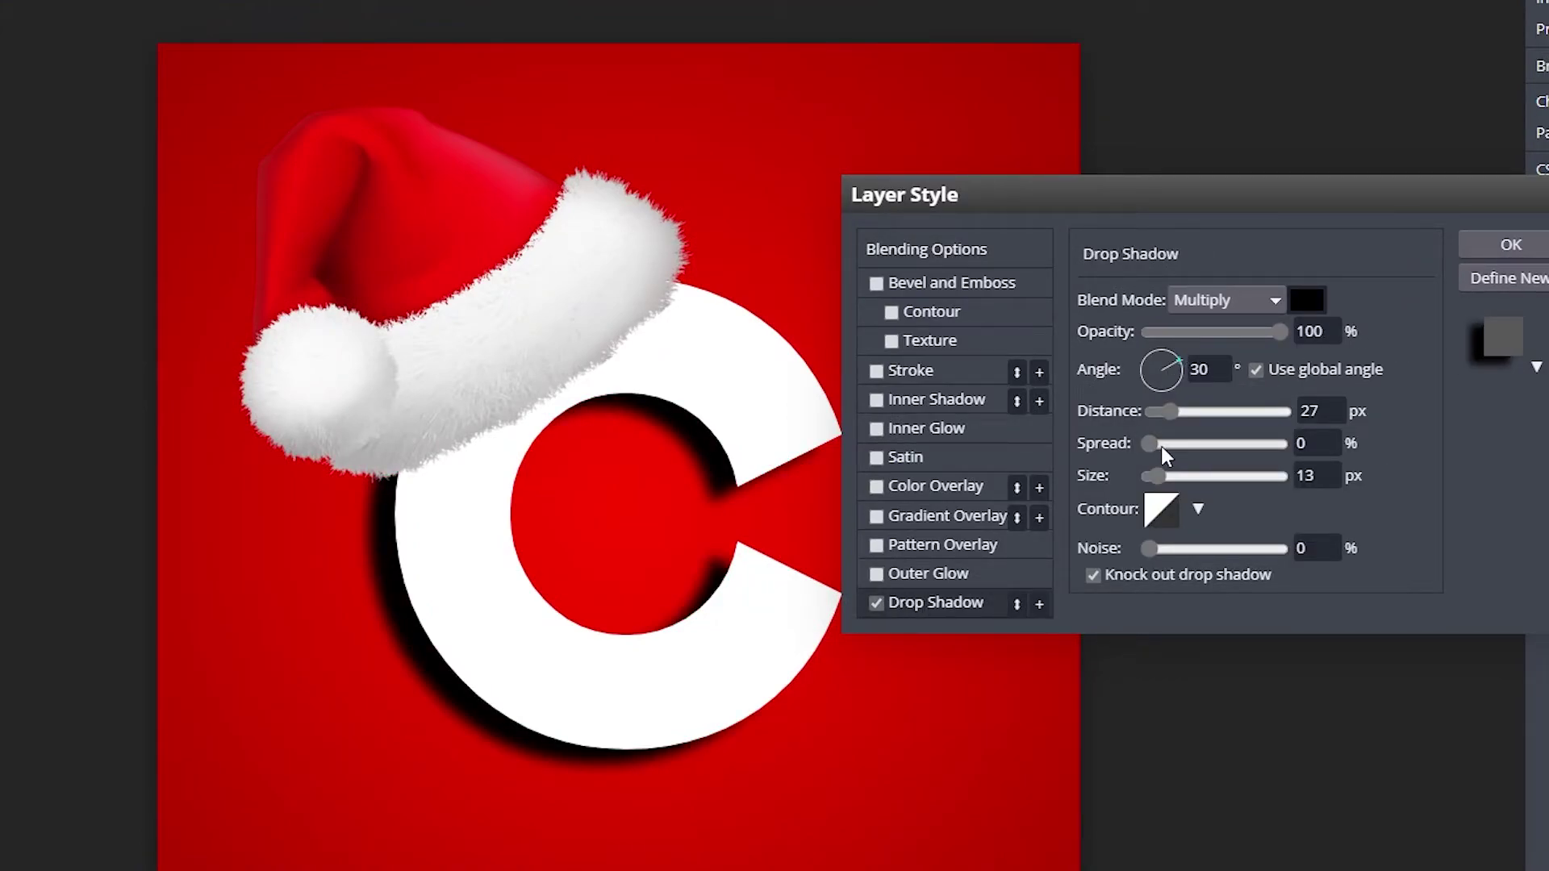
pyautogui.moveTo(1162, 447); pyautogui.dragTo(1162, 489)
pyautogui.moveTo(1213, 443); pyautogui.dragTo(1334, 440)
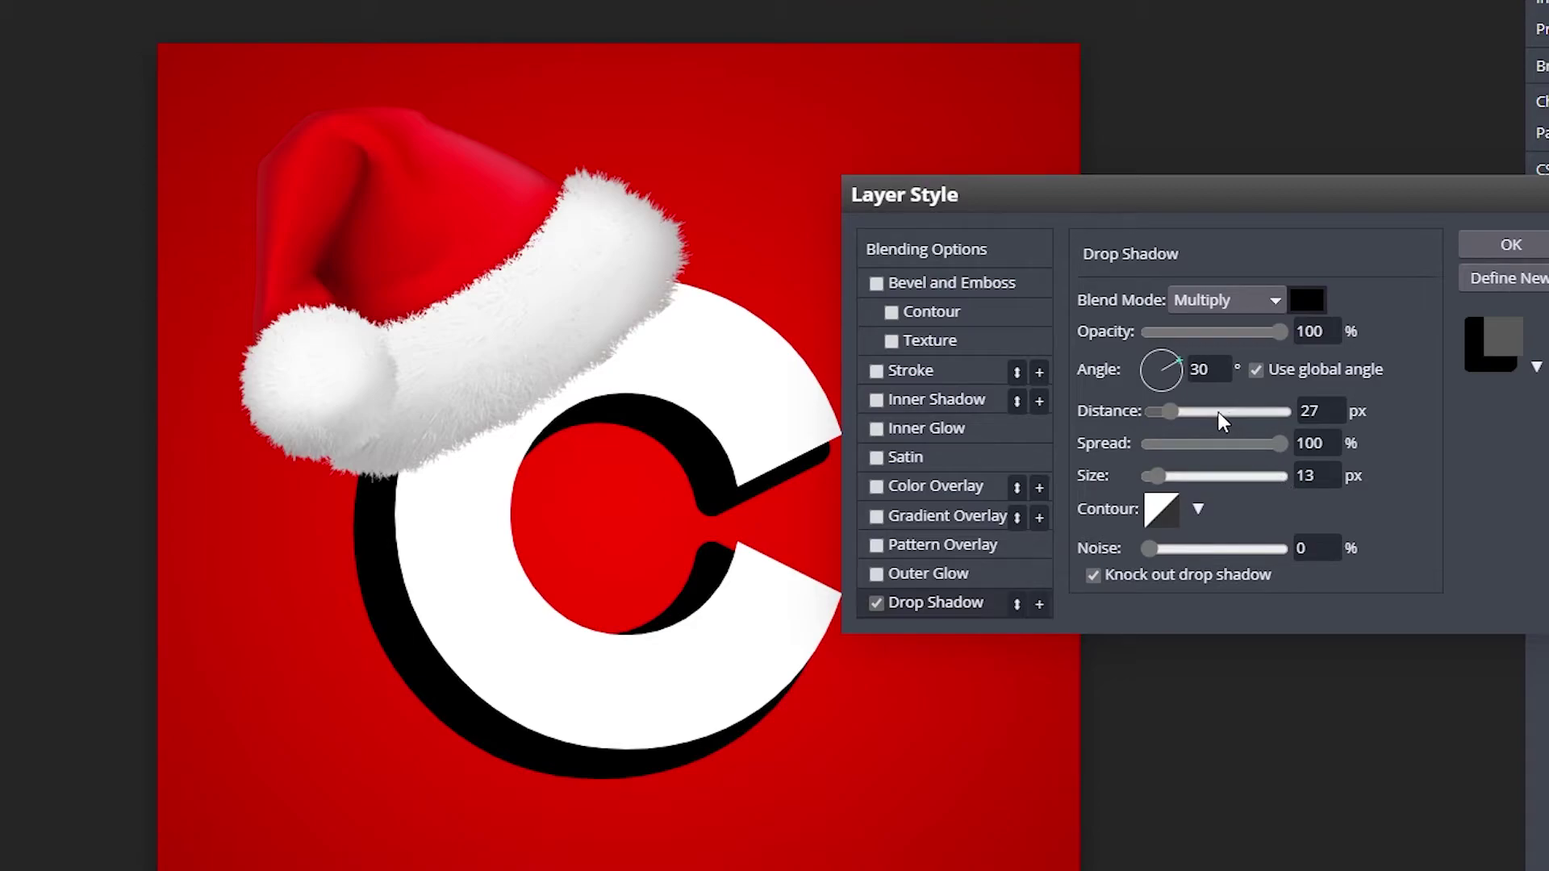
pyautogui.moveTo(1170, 411); pyautogui.dragTo(1160, 410)
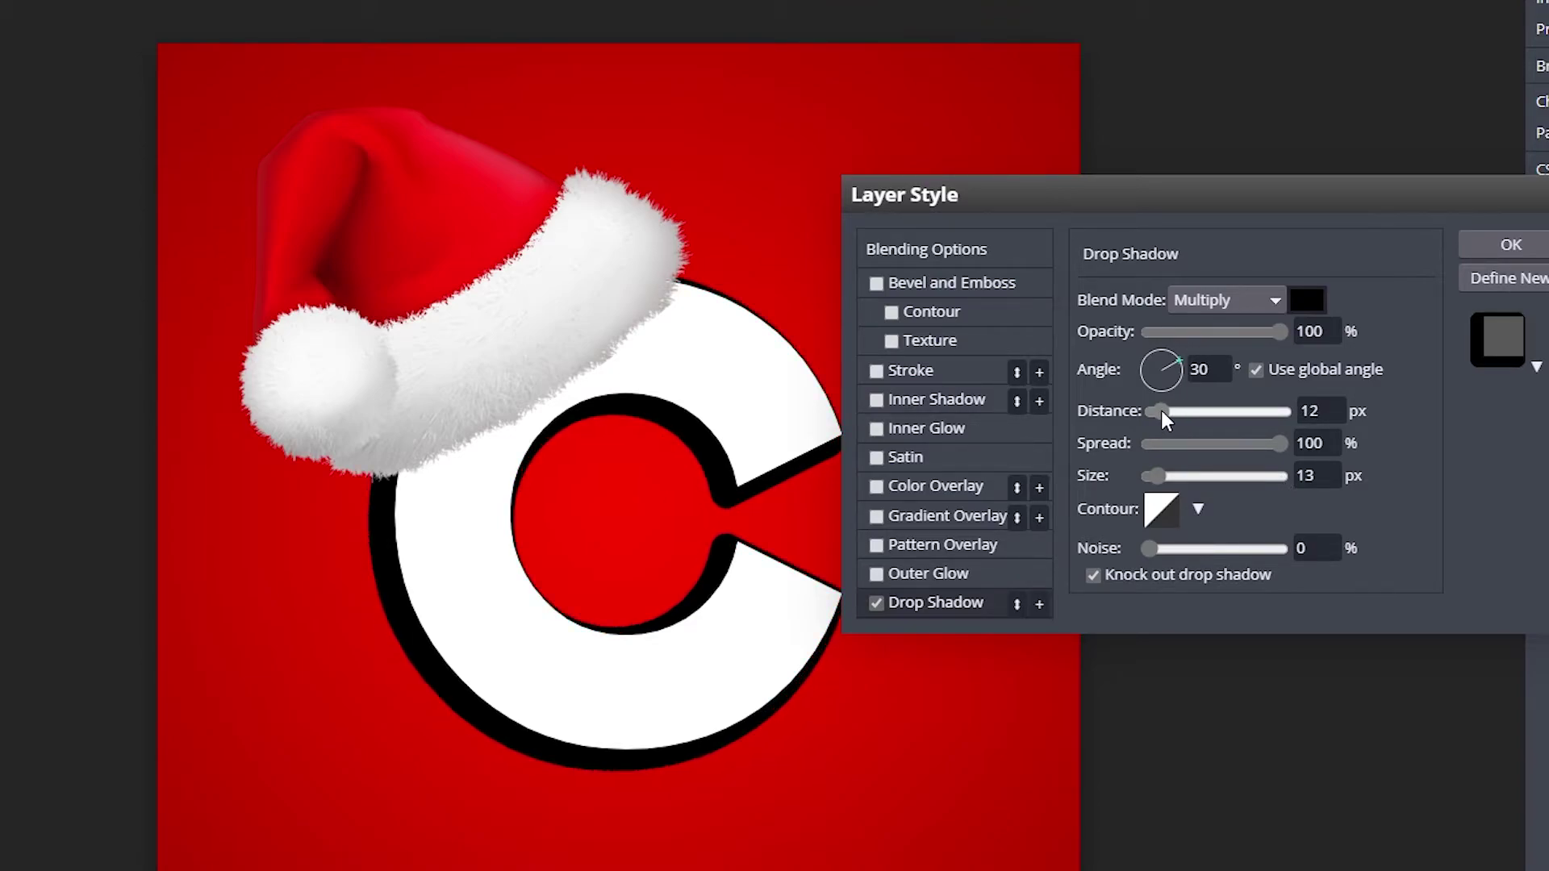
# - Set the drop shadow colour to grey and its blend mode to Normal
pyautogui.click(1306, 310)
pyautogui.click(321, 412)
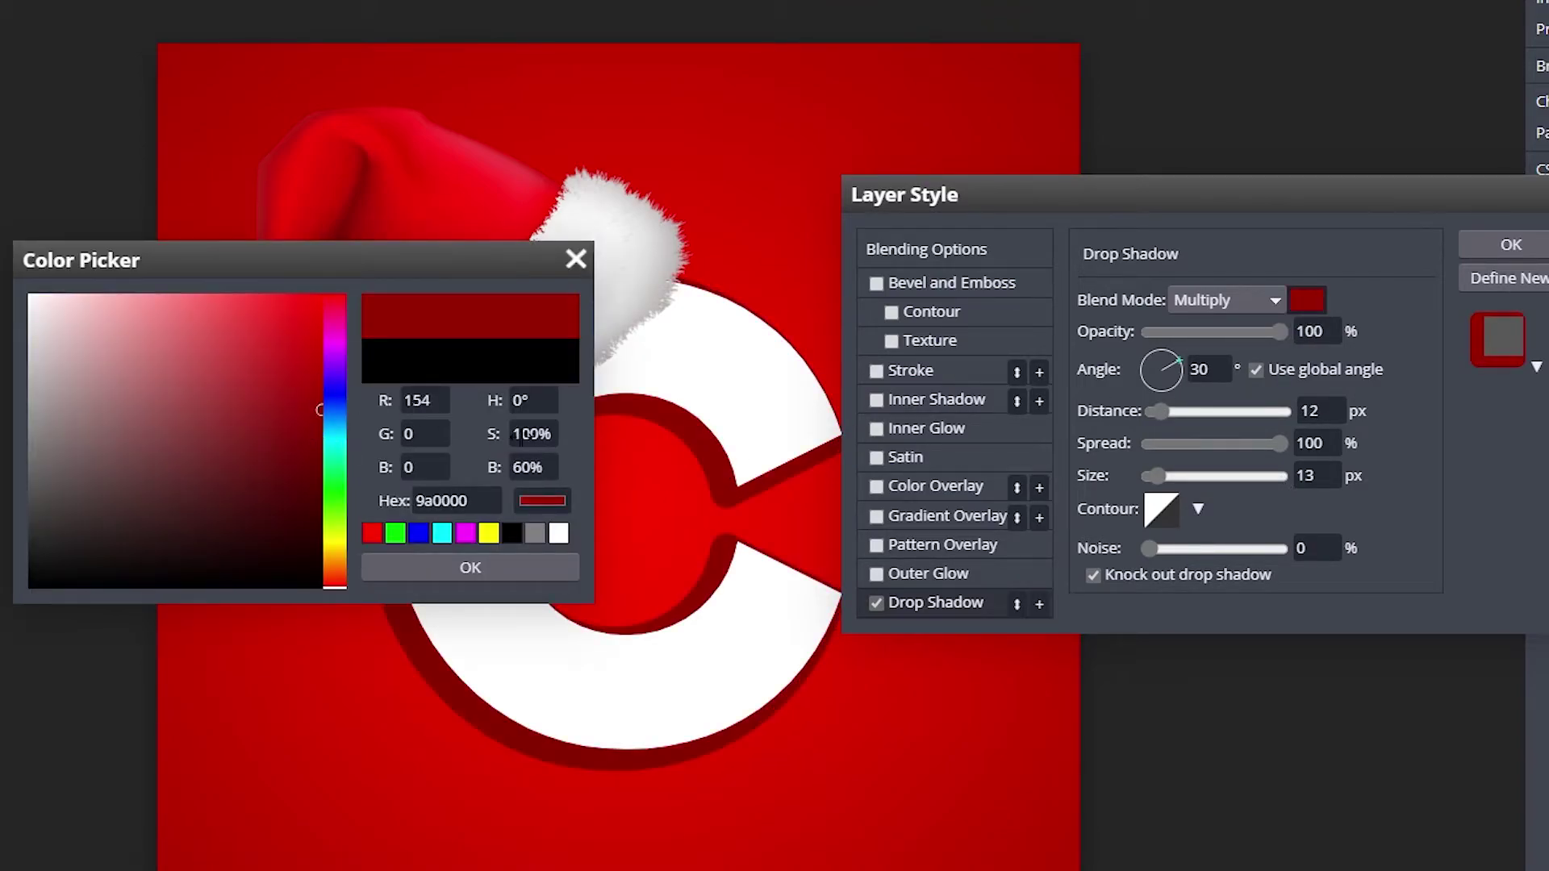
pyautogui.moveTo(269, 408)
pyautogui.mouseDown()
pyautogui.moveTo(31, 465)
pyautogui.moveTo(31, 336)
pyautogui.moveTo(31, 371)
pyautogui.mouseUp()
pyautogui.click(522, 569)
pyautogui.click(1224, 304)
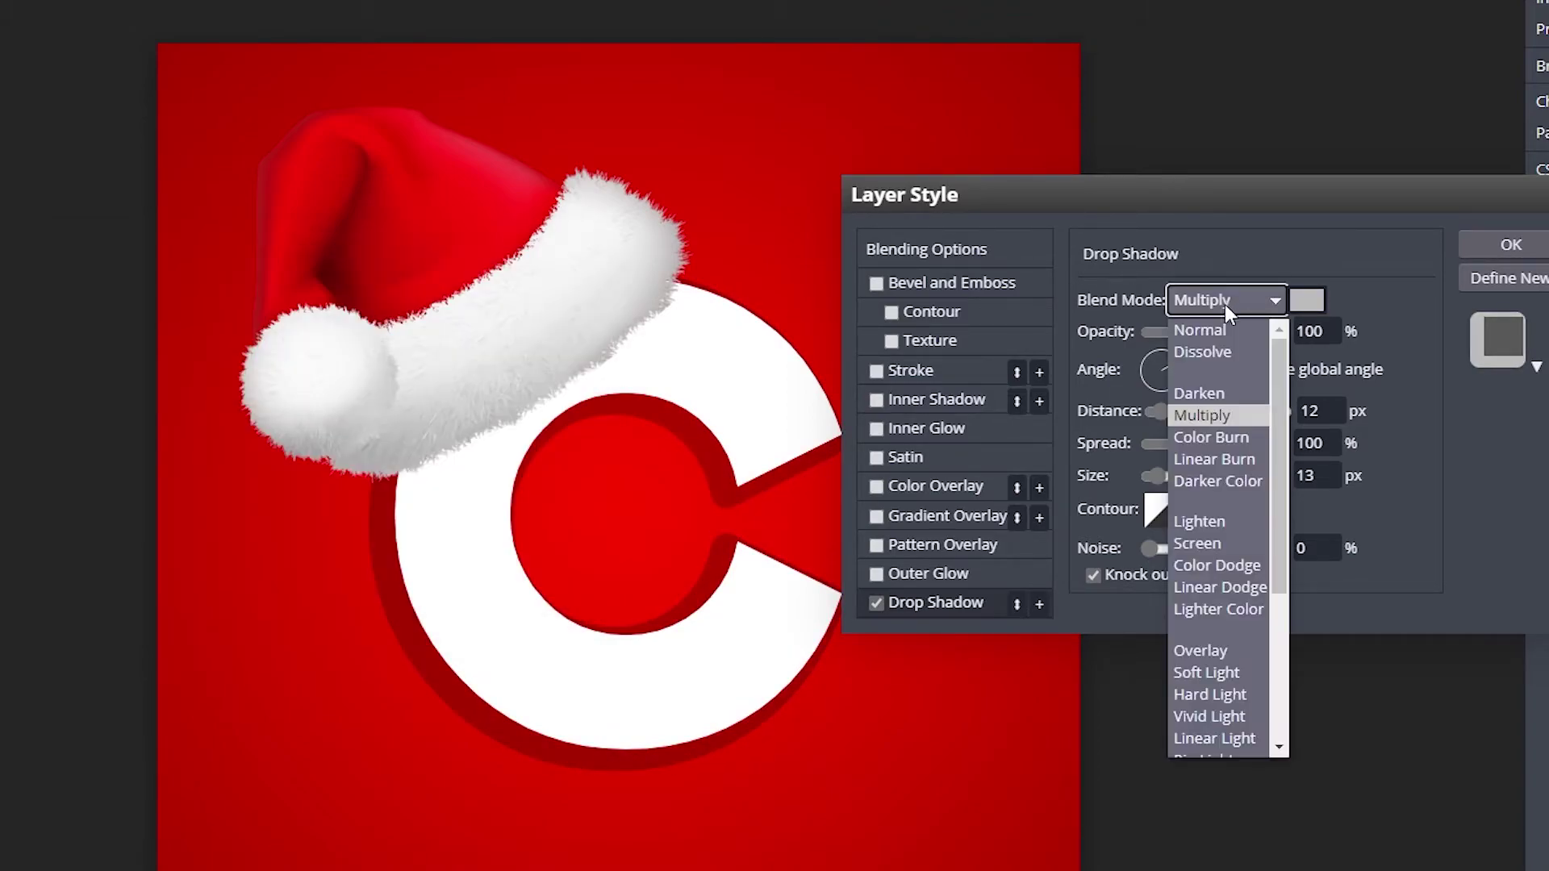
pyautogui.click(1227, 322)
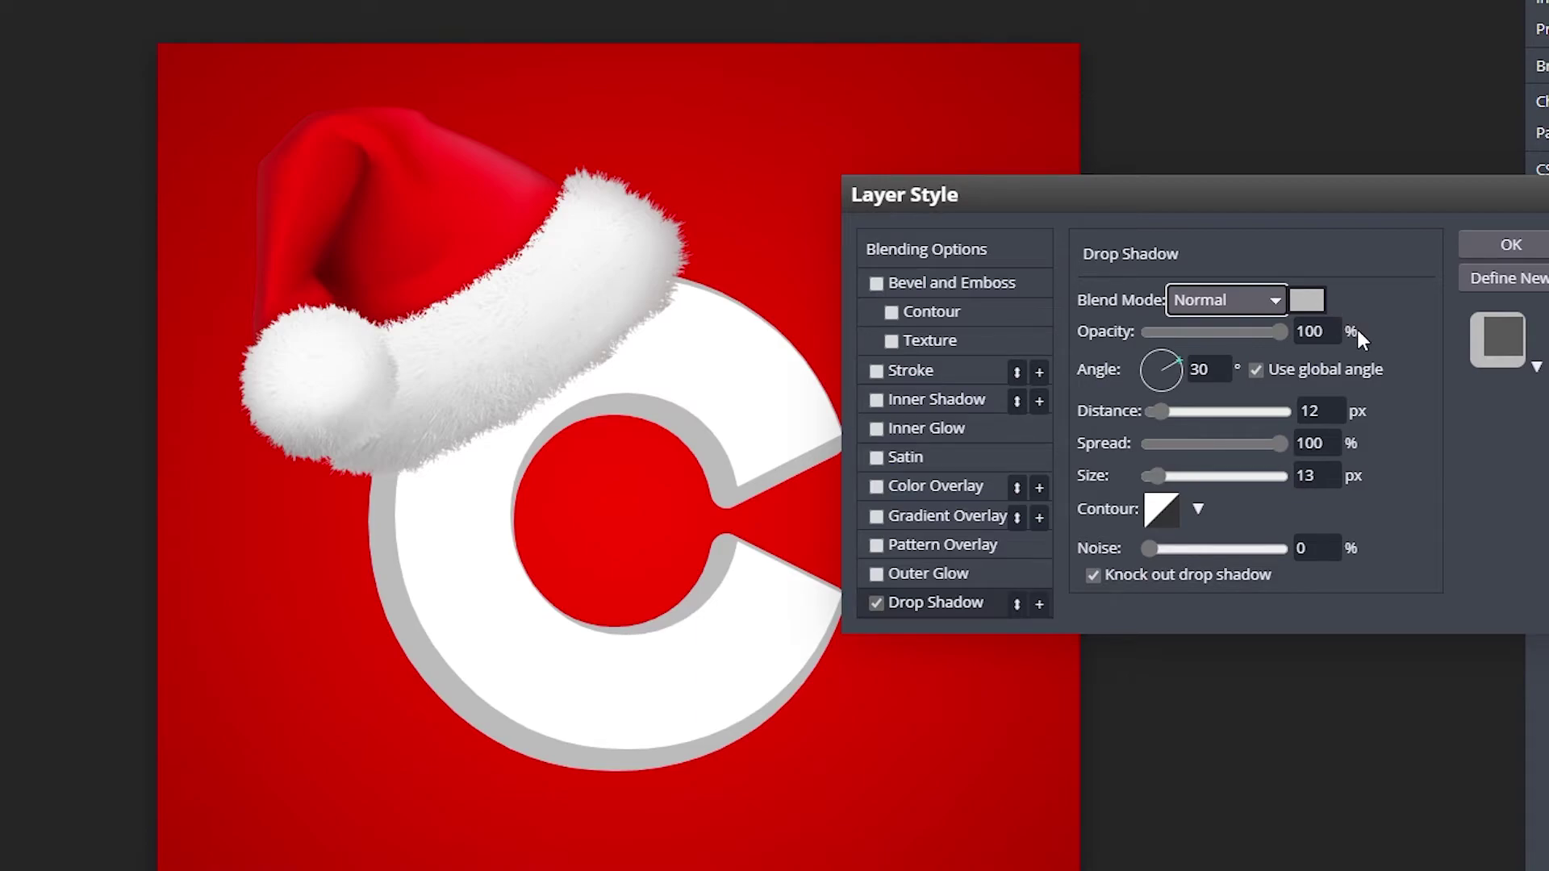
# - Lighten the drop shadow colour to a light grey
pyautogui.click(1306, 300)
pyautogui.moveTo(30, 369)
pyautogui.mouseDown()
pyautogui.moveTo(31, 335)
pyautogui.moveTo(30, 387)
pyautogui.mouseUp()
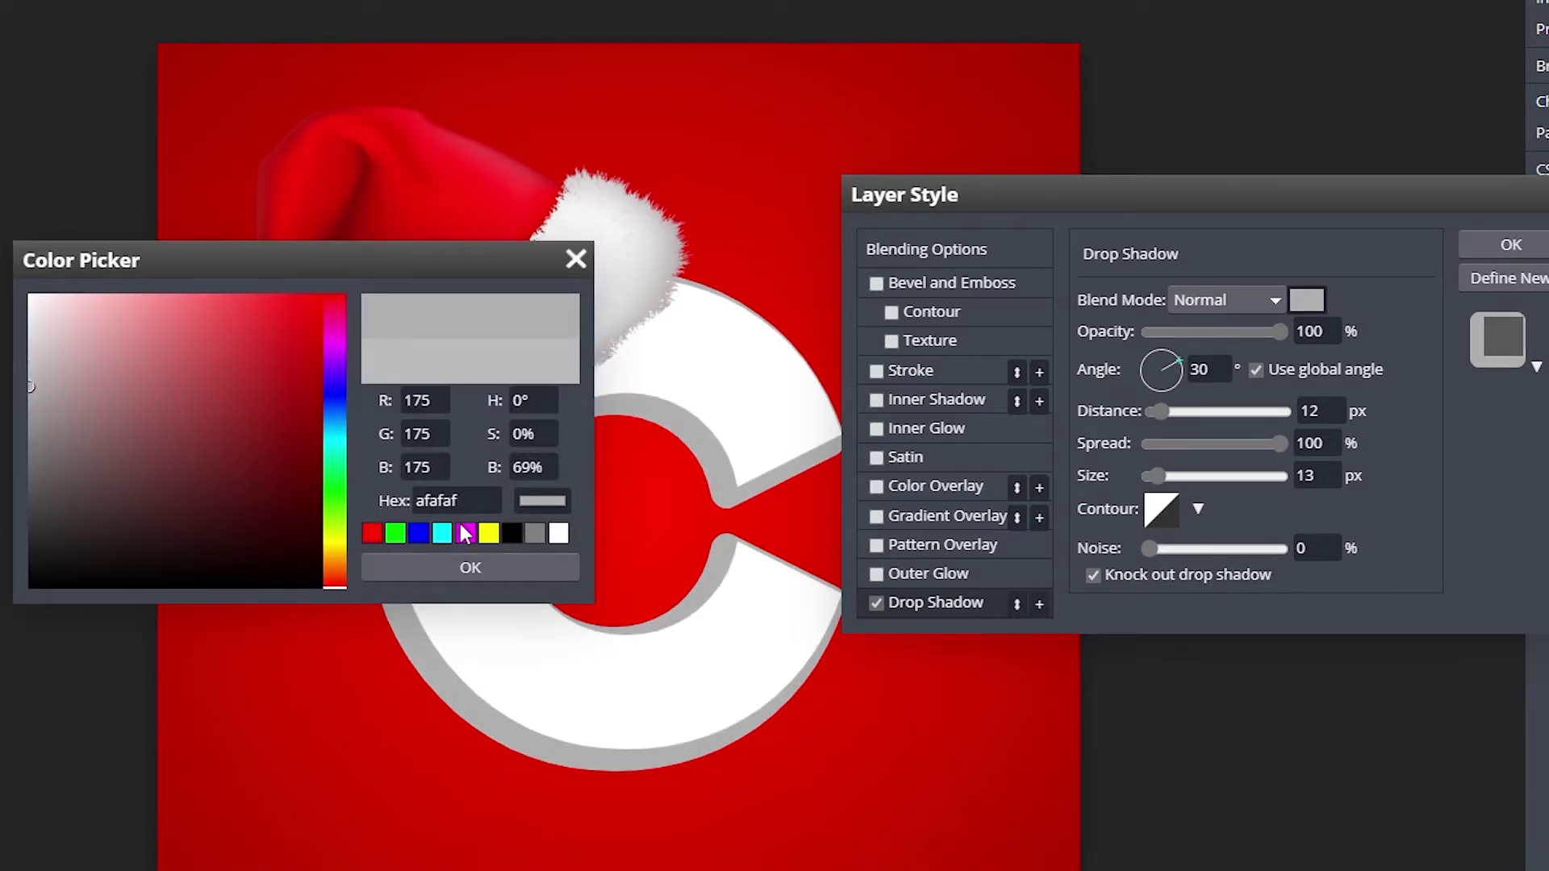
pyautogui.click(470, 568)
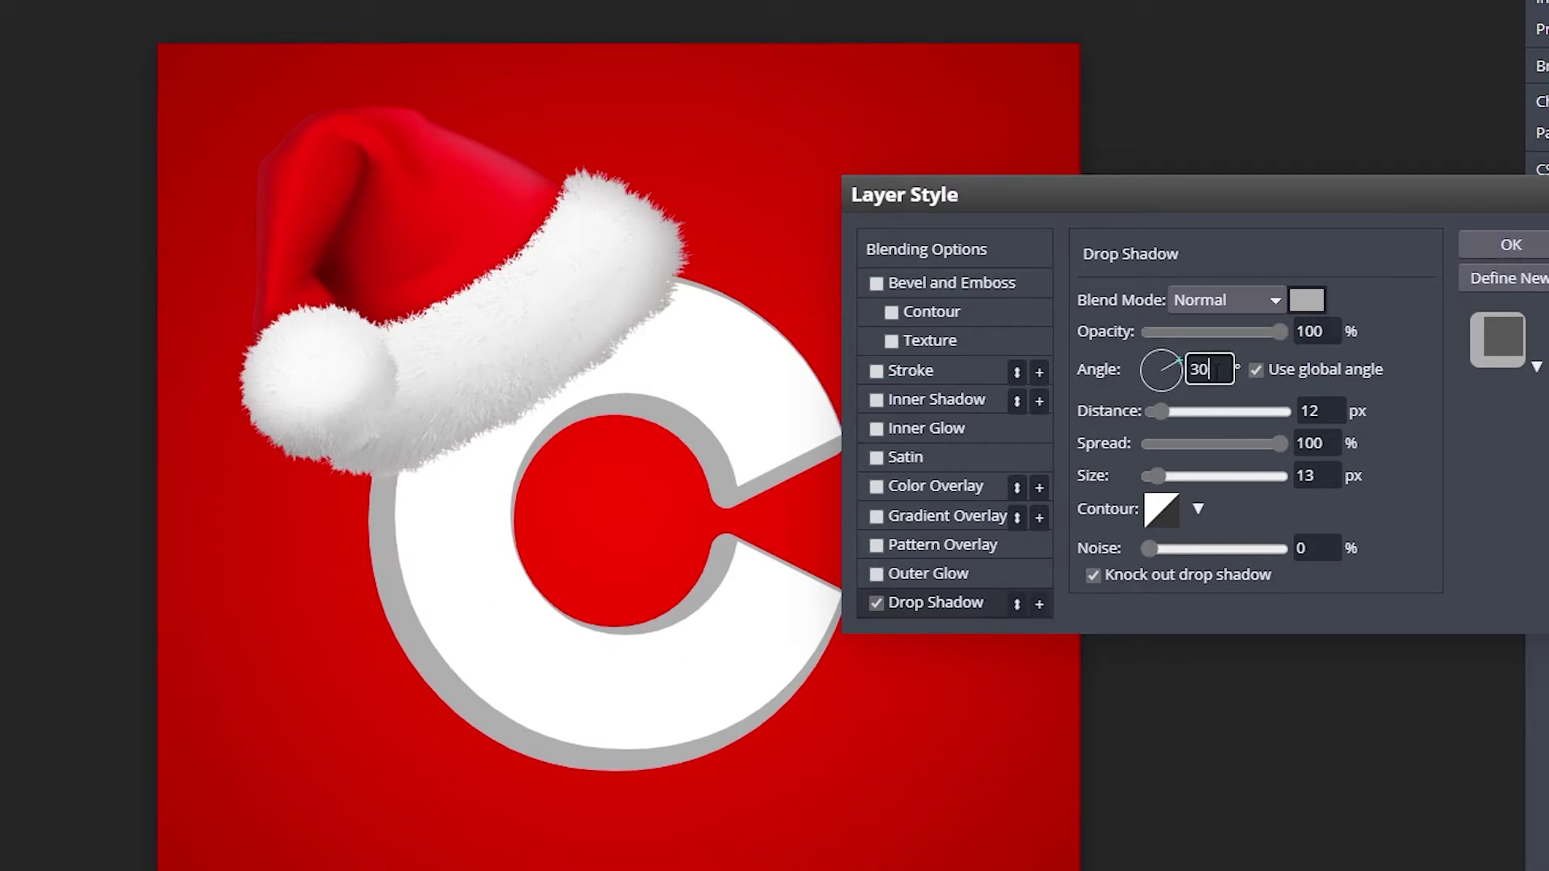
pyautogui.moveTo(1190, 199); pyautogui.dragTo(1210, 258)
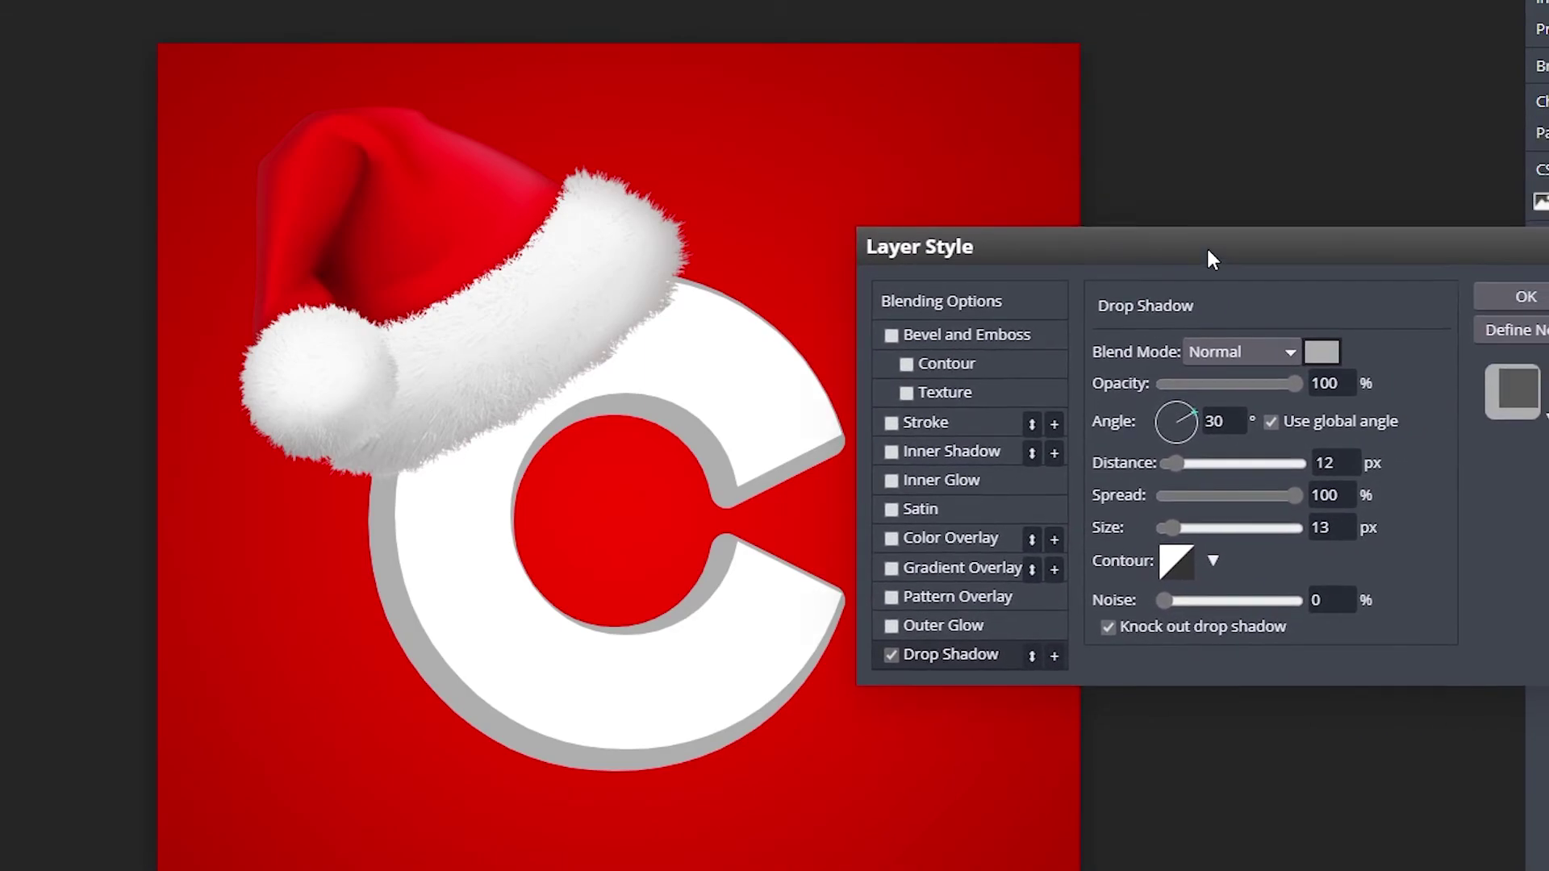
# - Change the drop shadow colour to green and apply the layer style
pyautogui.click(1319, 353)
pyautogui.click(320, 423)
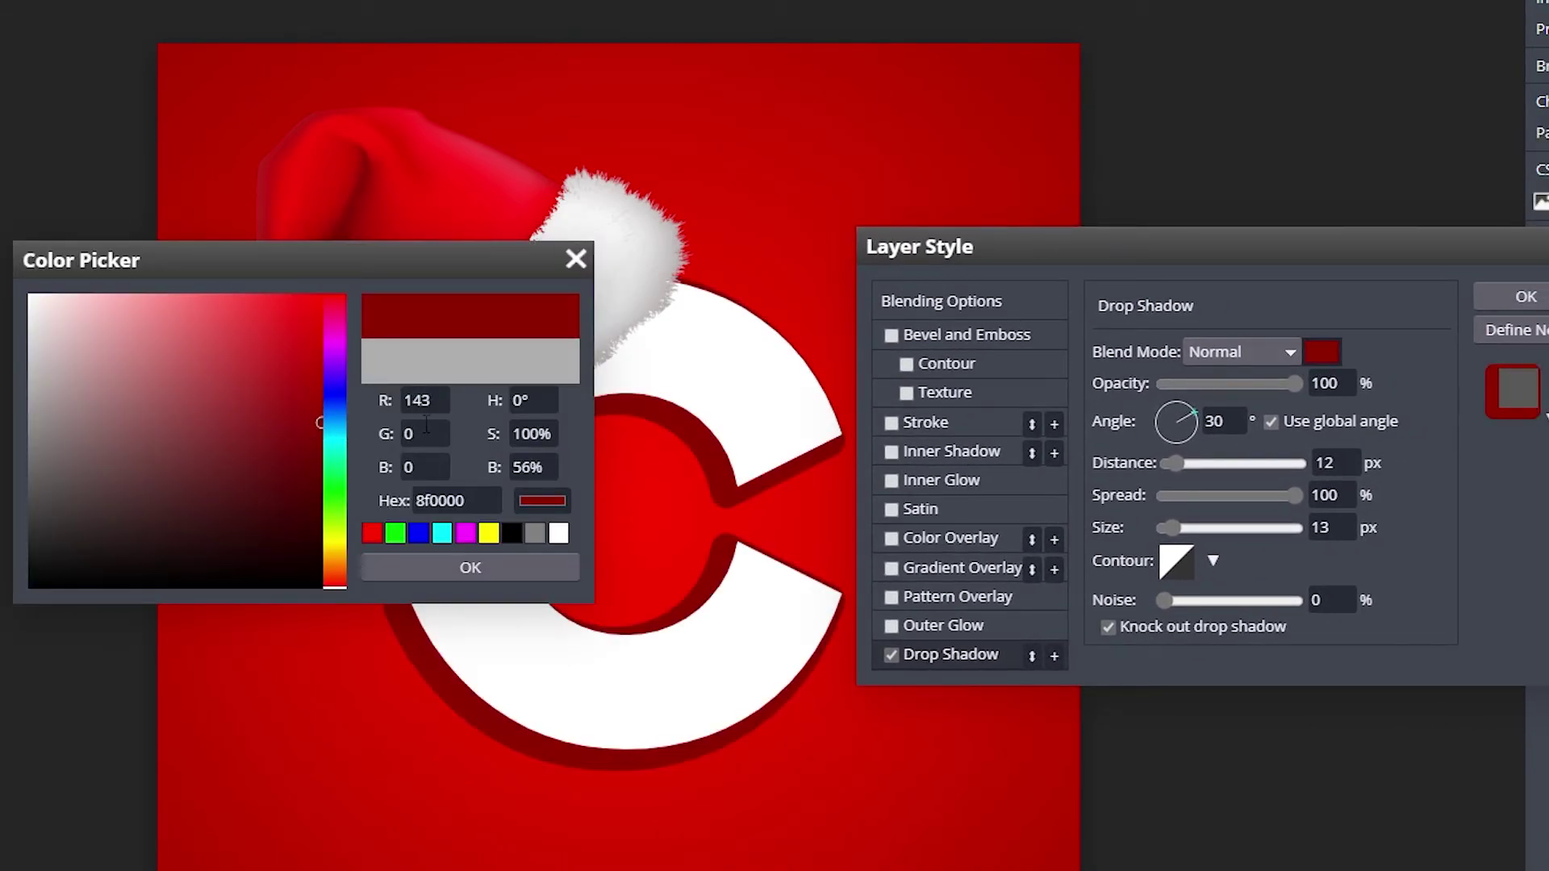
pyautogui.moveTo(249, 268); pyautogui.dragTo(1417, 333)
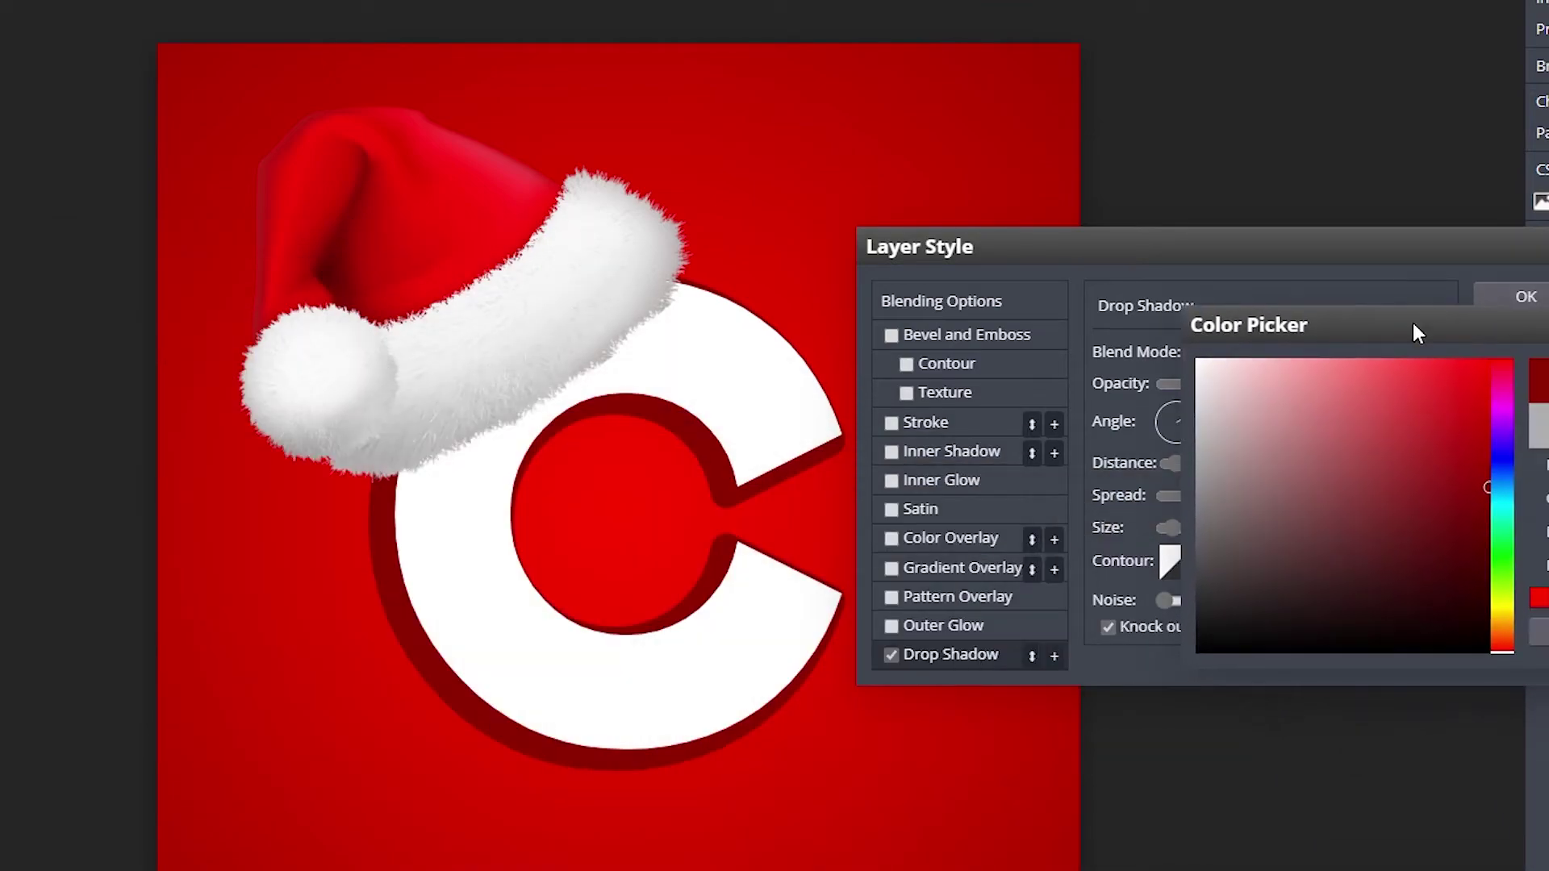
pyautogui.moveTo(1509, 487)
pyautogui.mouseDown()
pyautogui.moveTo(1502, 646)
pyautogui.moveTo(1516, 518)
pyautogui.moveTo(1490, 588)
pyautogui.moveTo(1503, 543)
pyautogui.mouseUp()
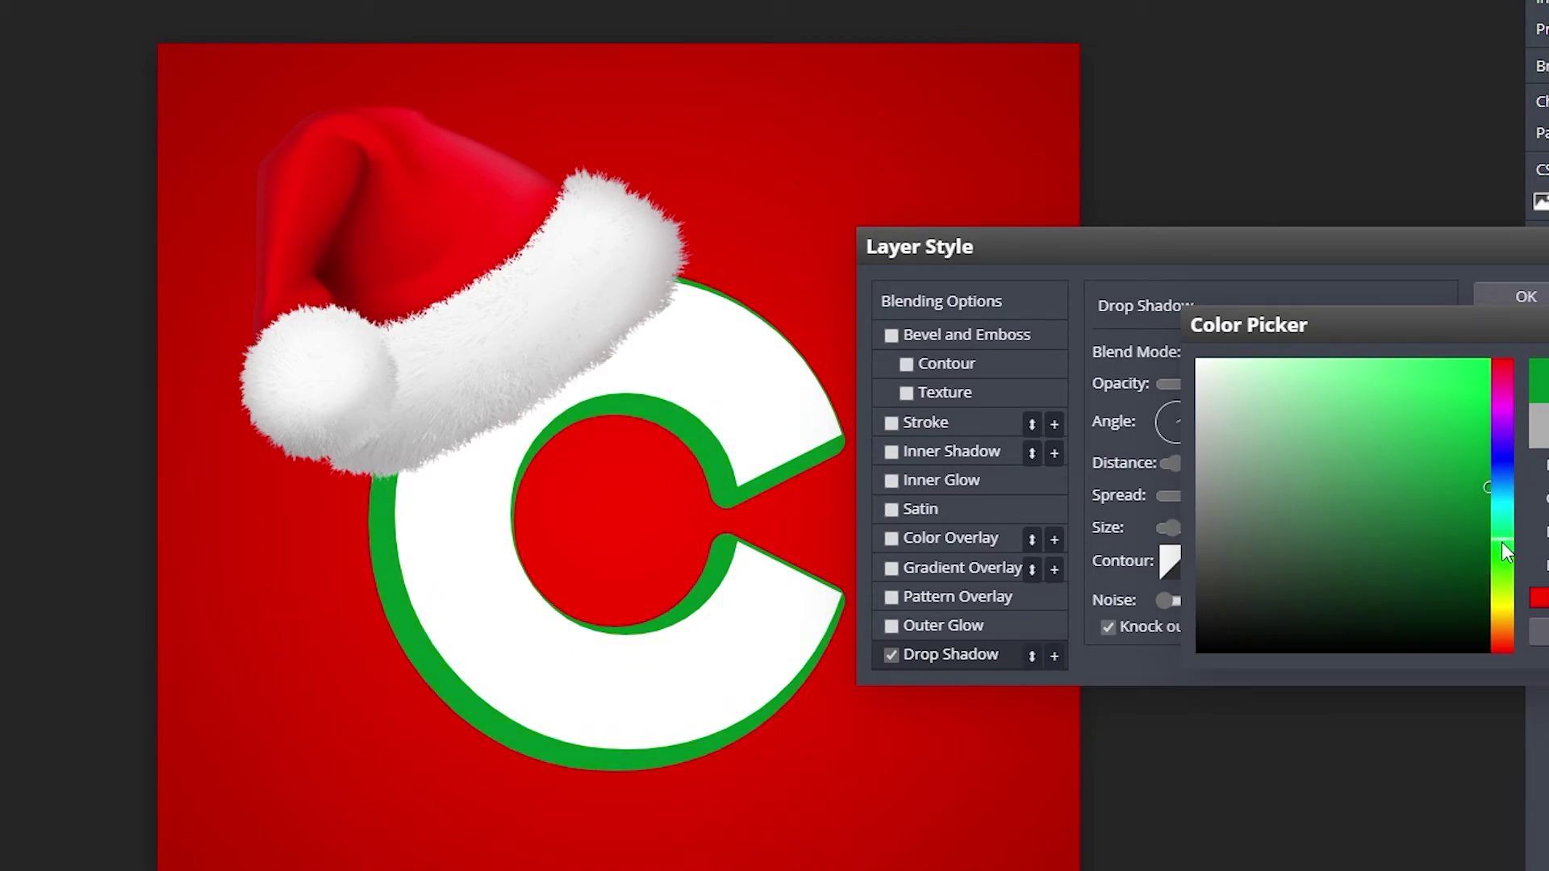
pyautogui.moveTo(1486, 489); pyautogui.dragTo(1486, 500)
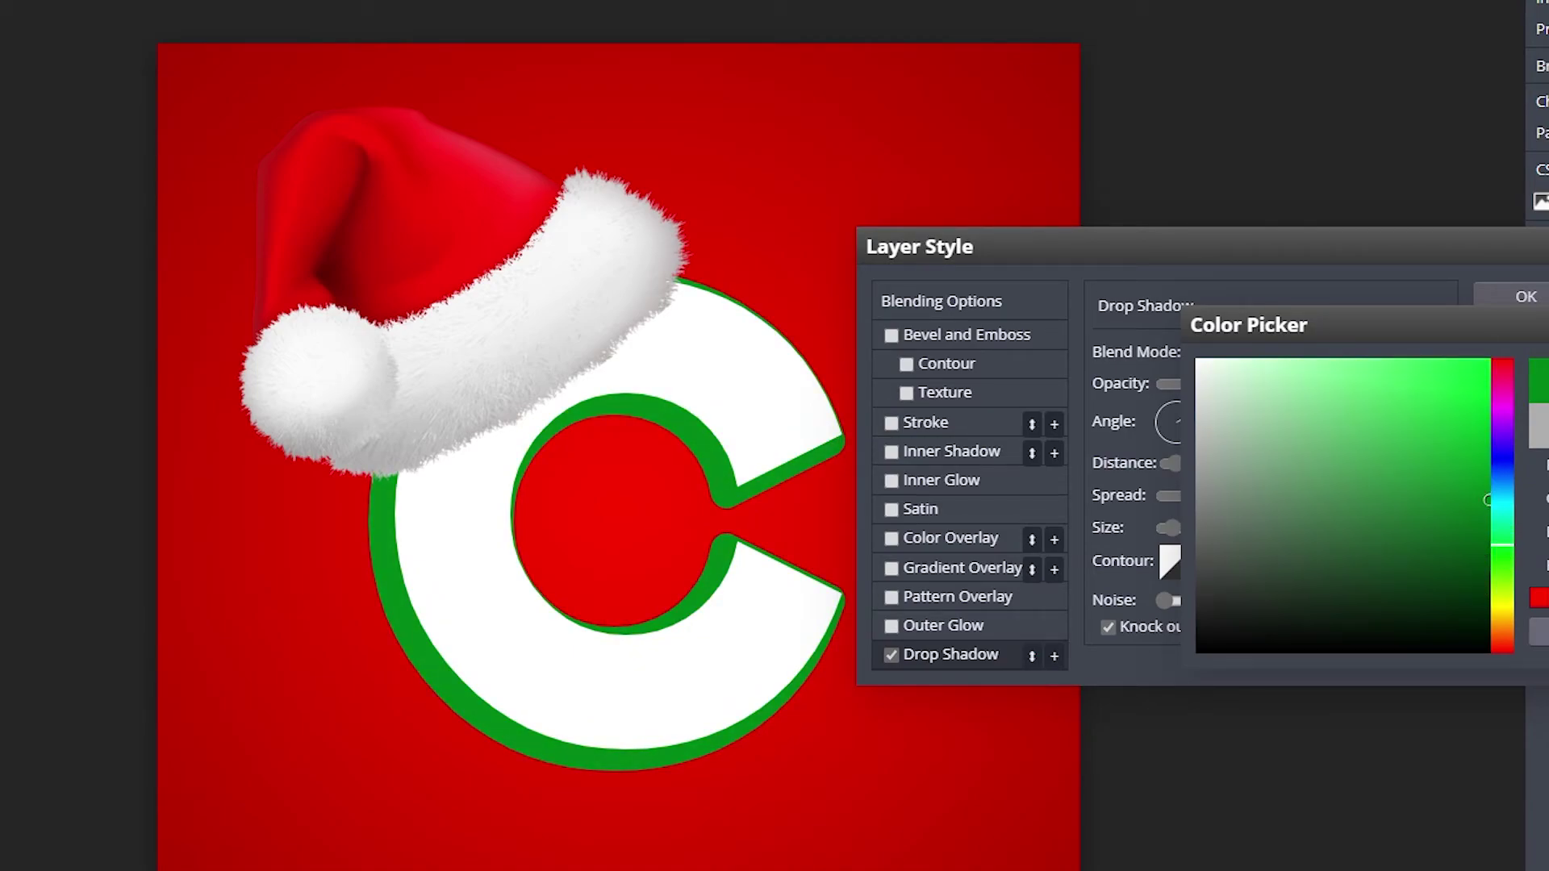
pyautogui.click(1537, 631)
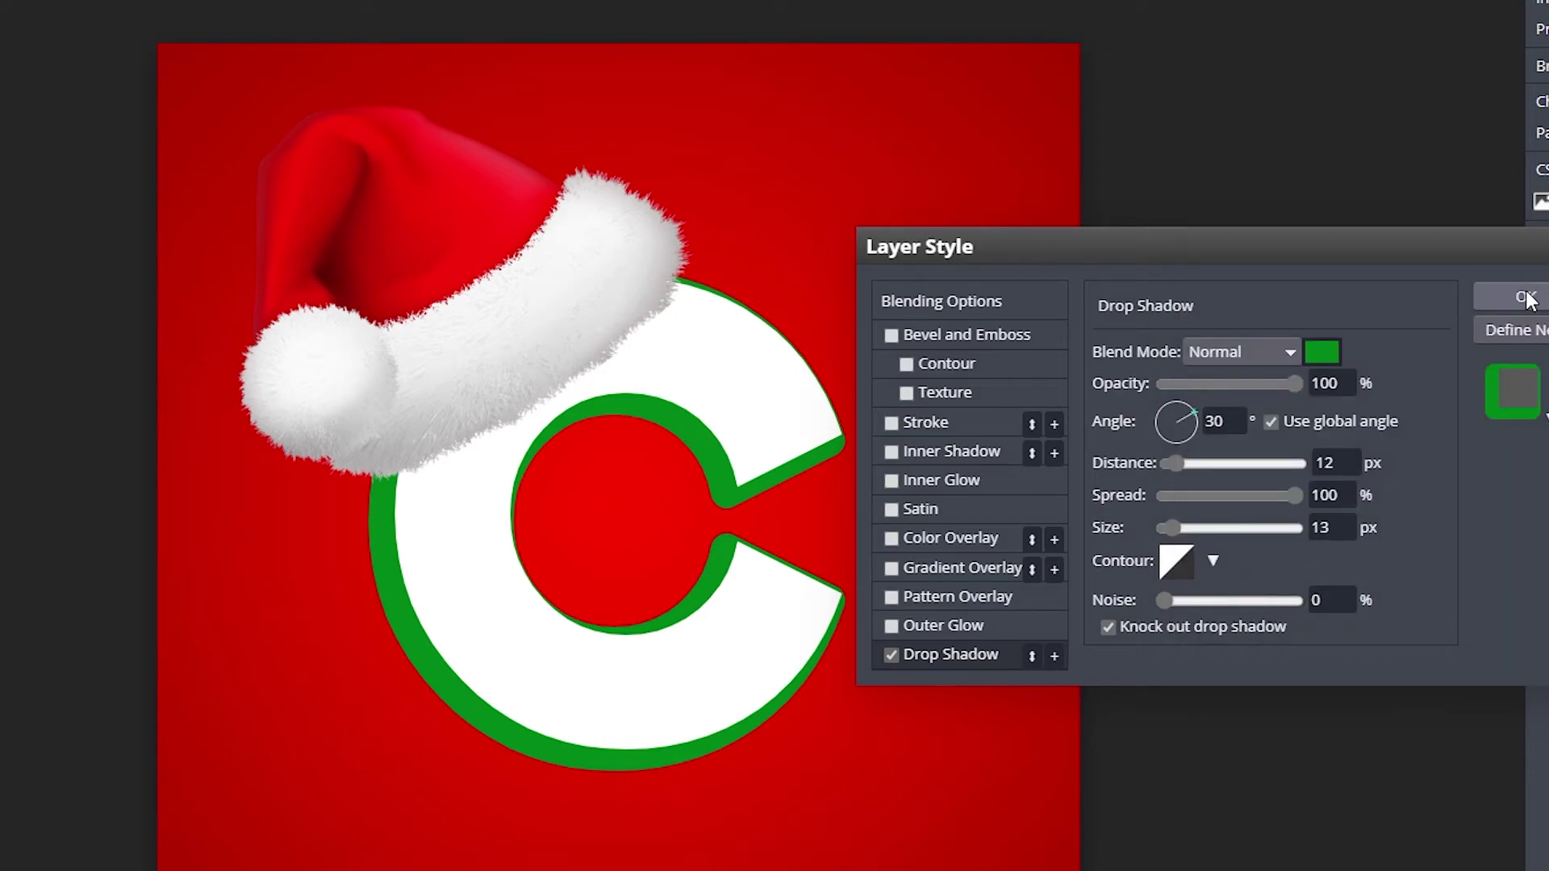
pyautogui.click(1526, 296)
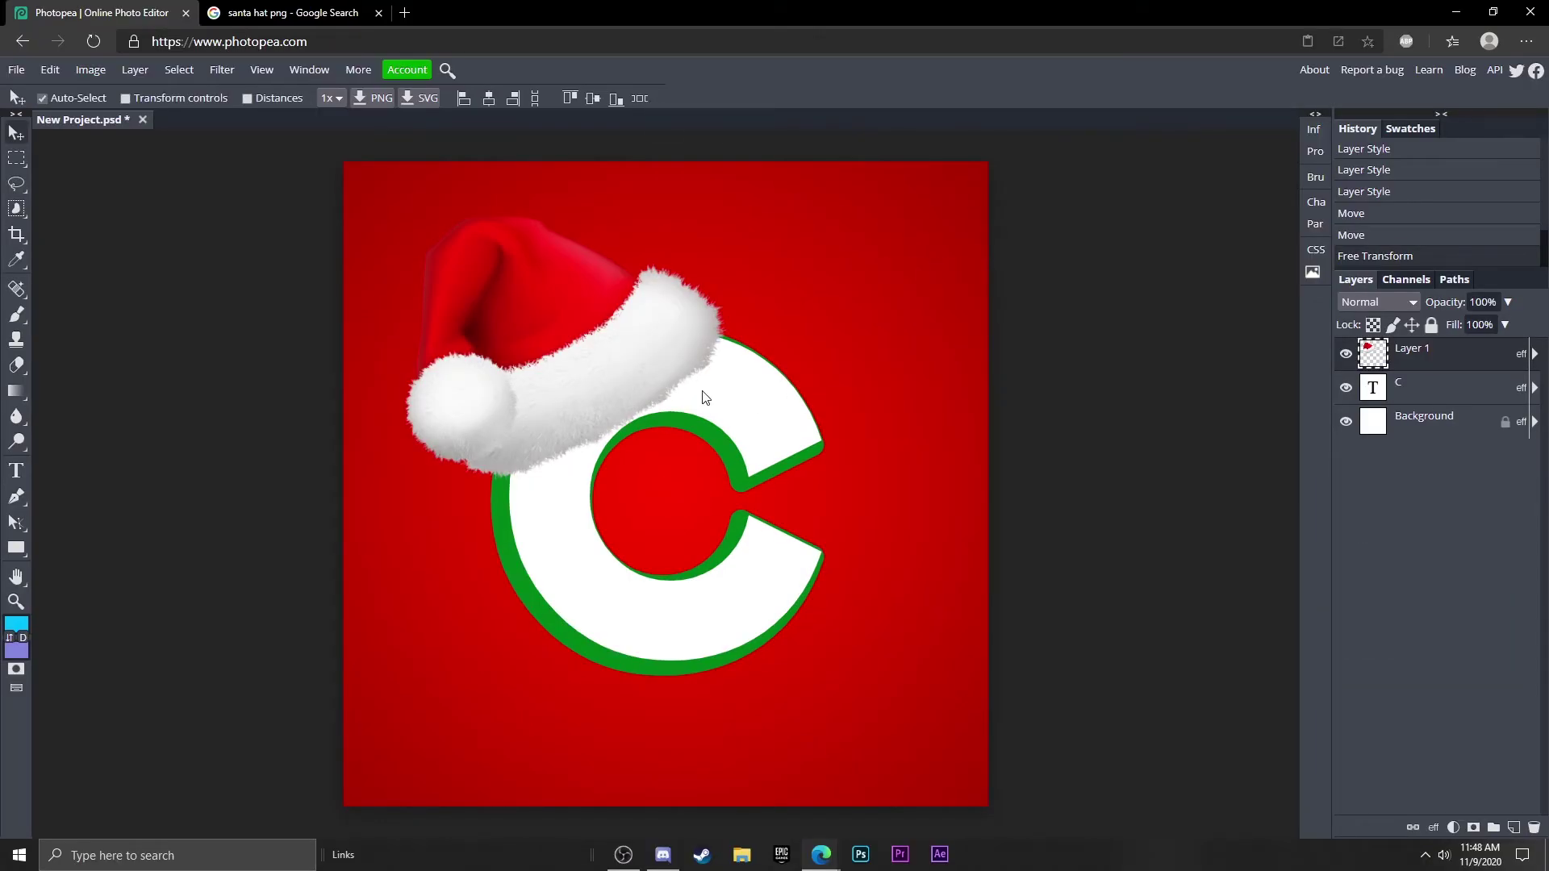
# - Select the C layer and drag it about 12 px to the right
pyautogui.click(760, 458)
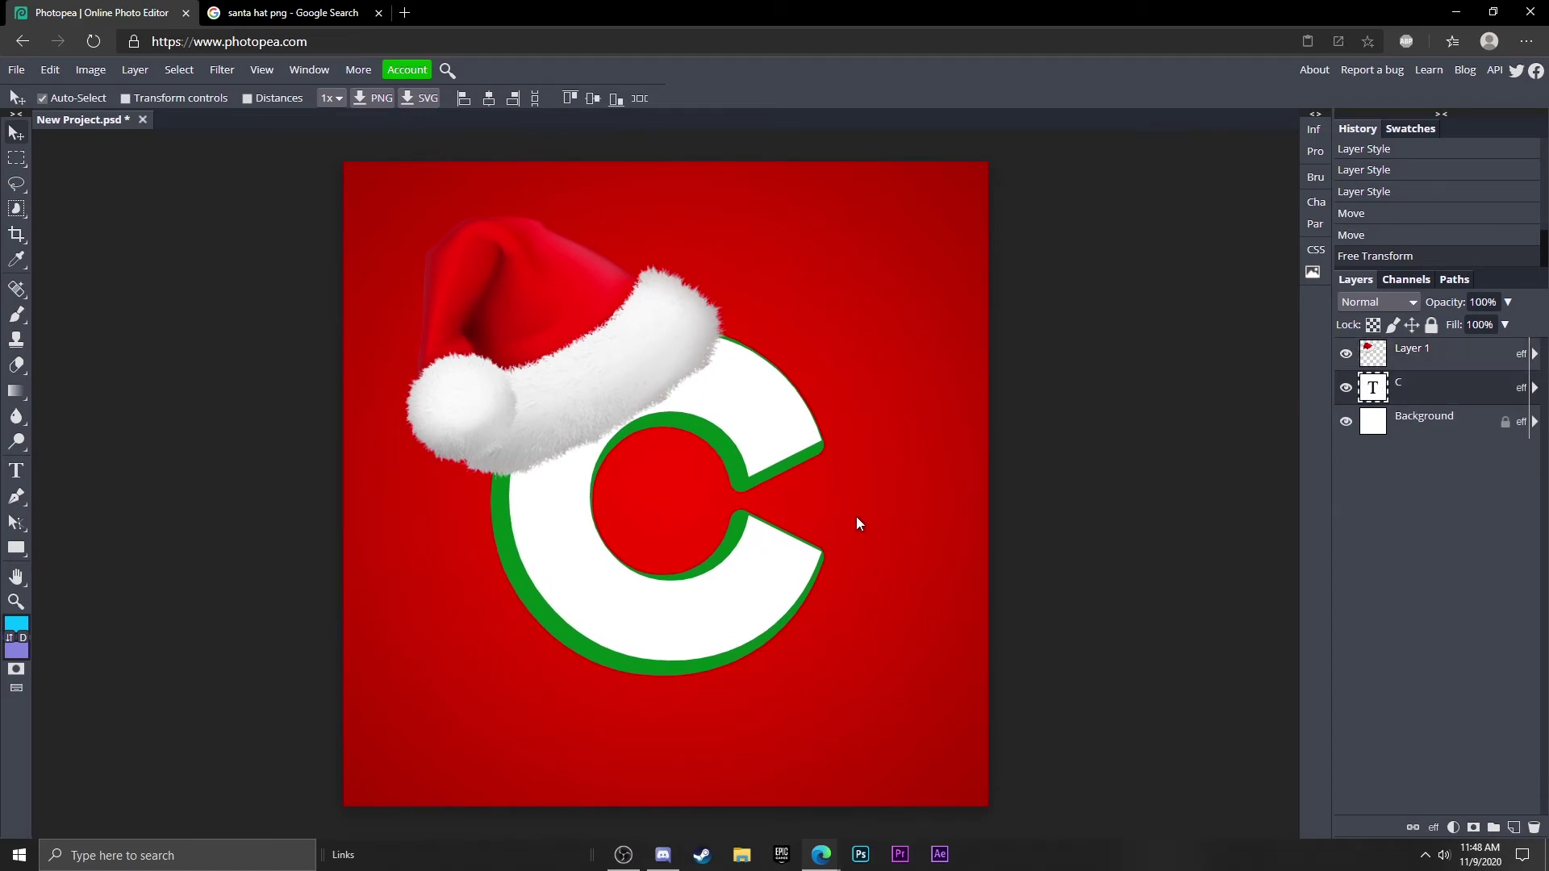
pyautogui.moveTo(770, 454); pyautogui.dragTo(787, 448)
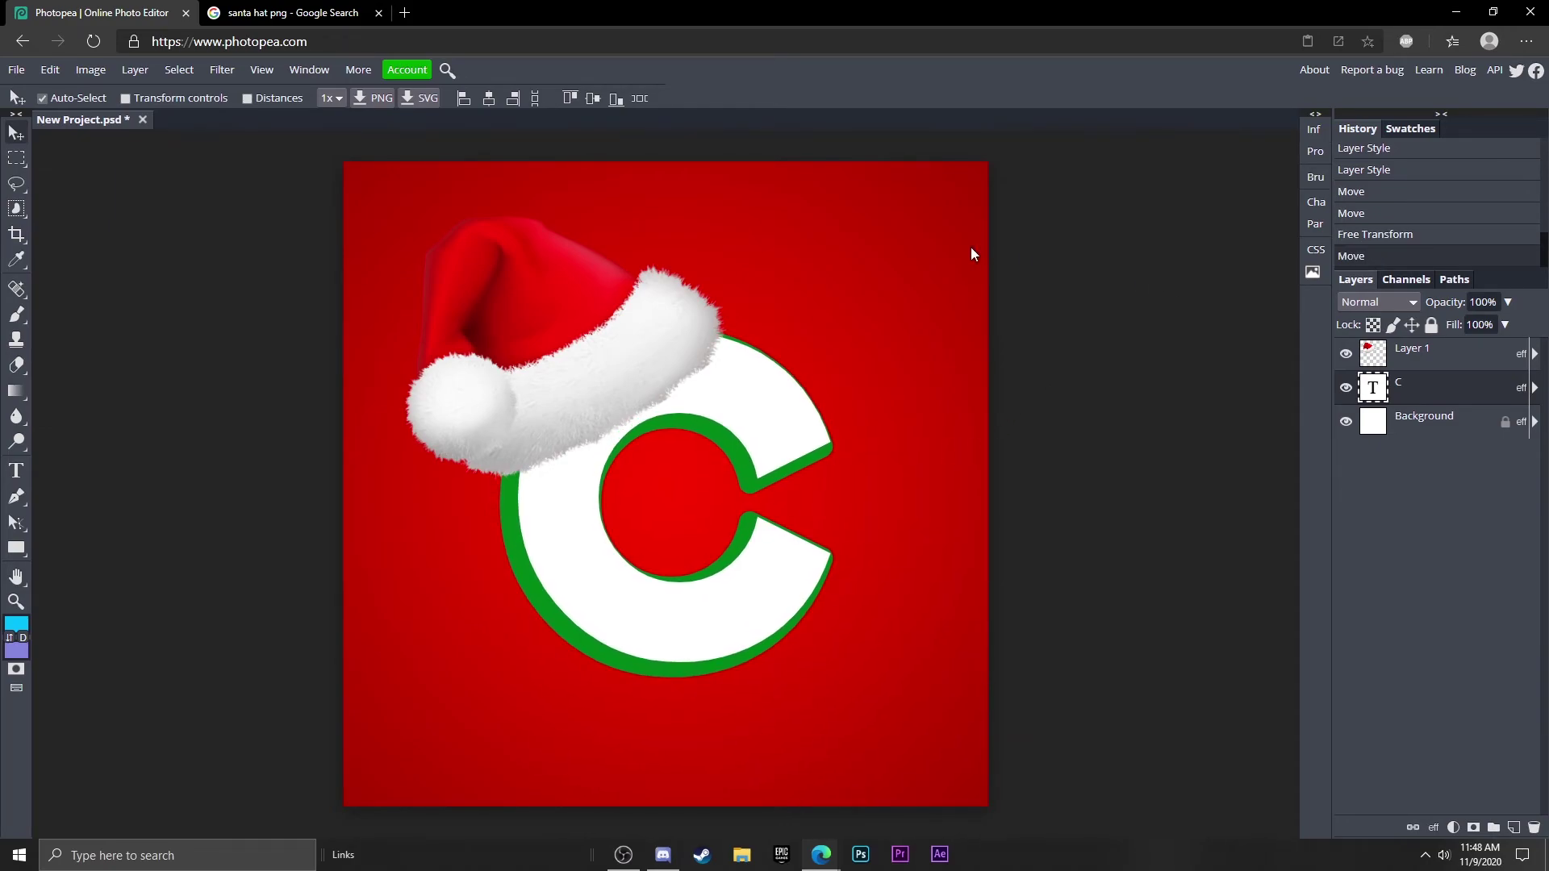